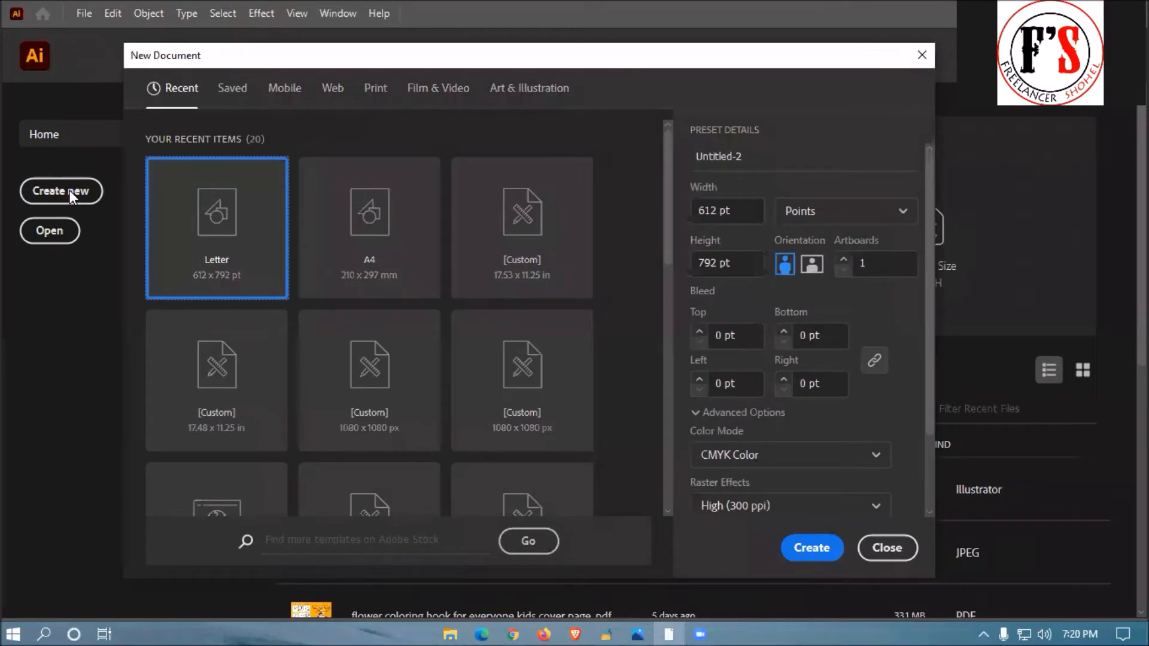
Create a new Letter-size document, 612 x 792 pt, in CMYK color mode
left_click(377, 89)
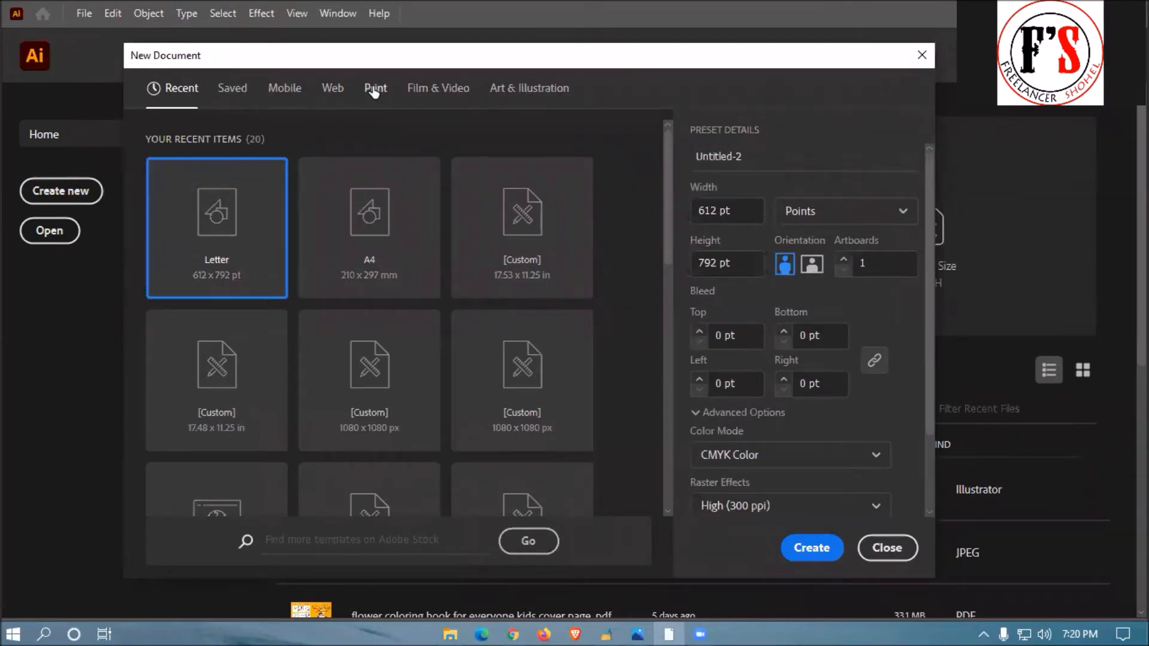
left_click(806, 548)
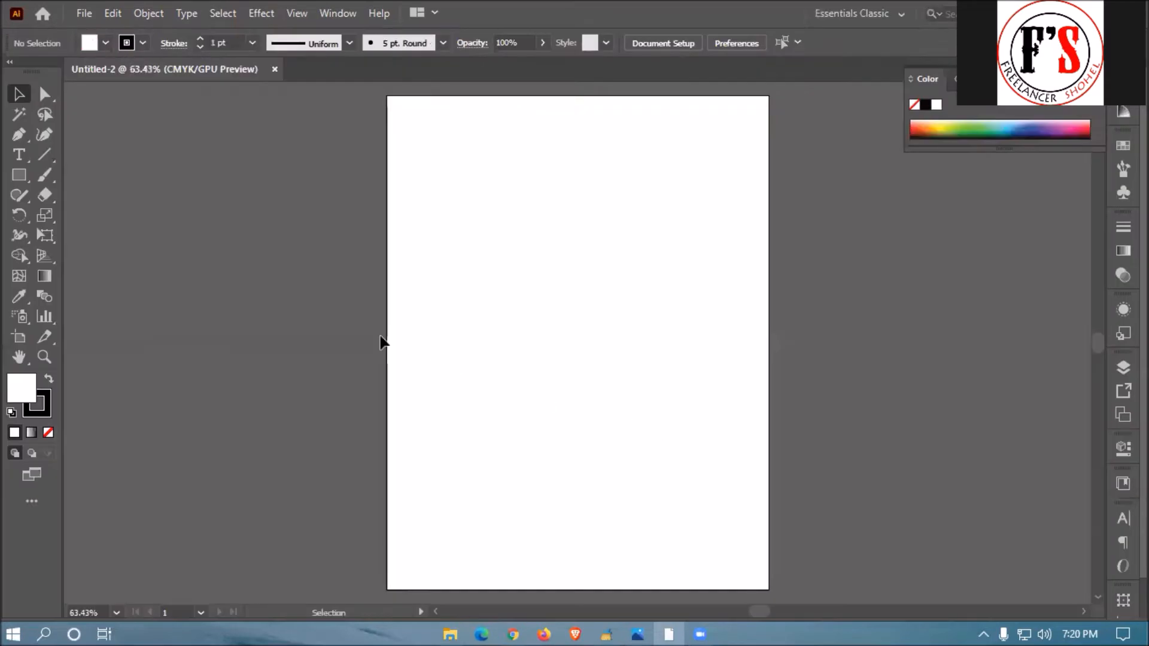
Draw a tall, narrow rectangle near the artboard's middle, remove its stroke and give it a blue fill
left_click(19, 175)
mouse_move(523, 208)
left_mouse_down()
mouse_move(577, 313)
mouse_move(619, 456)
mouse_move(593, 488)
mouse_move(597, 442)
mouse_move(583, 435)
mouse_move(596, 440)
left_mouse_up()
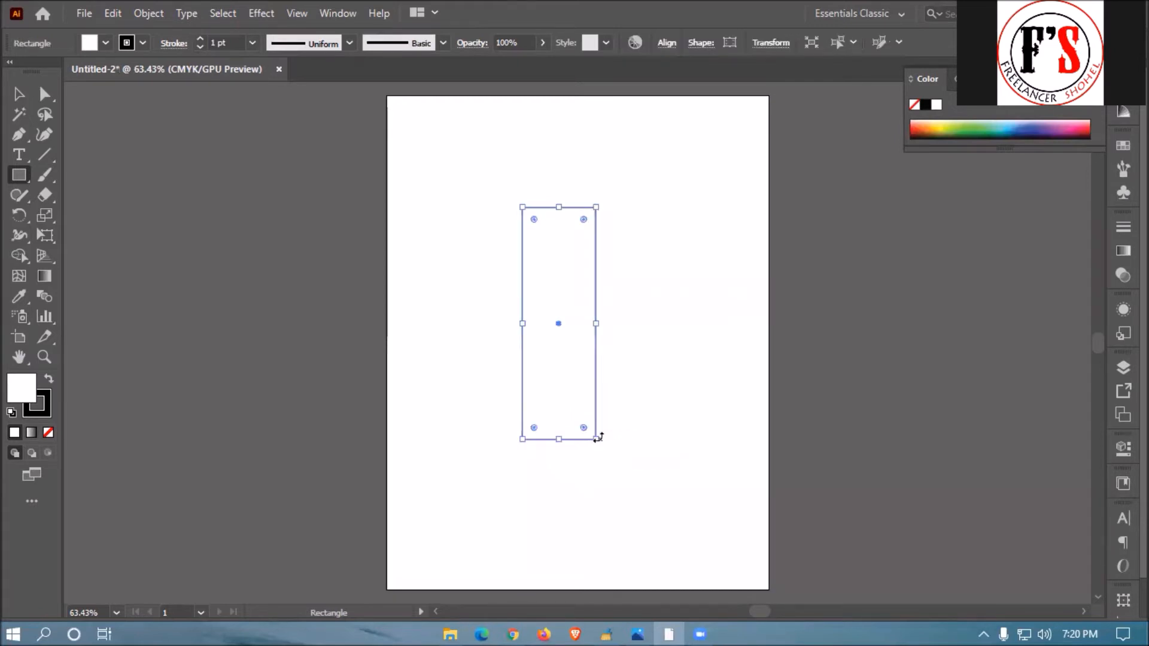
left_click(48, 433)
left_click(15, 394)
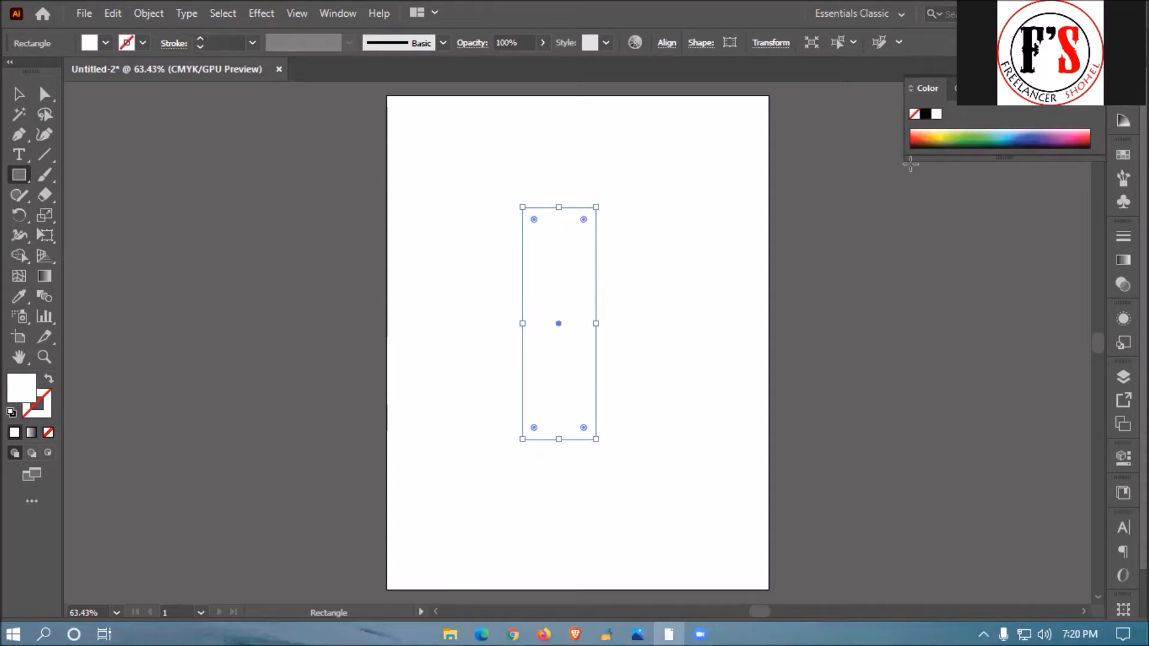
left_click(1015, 134)
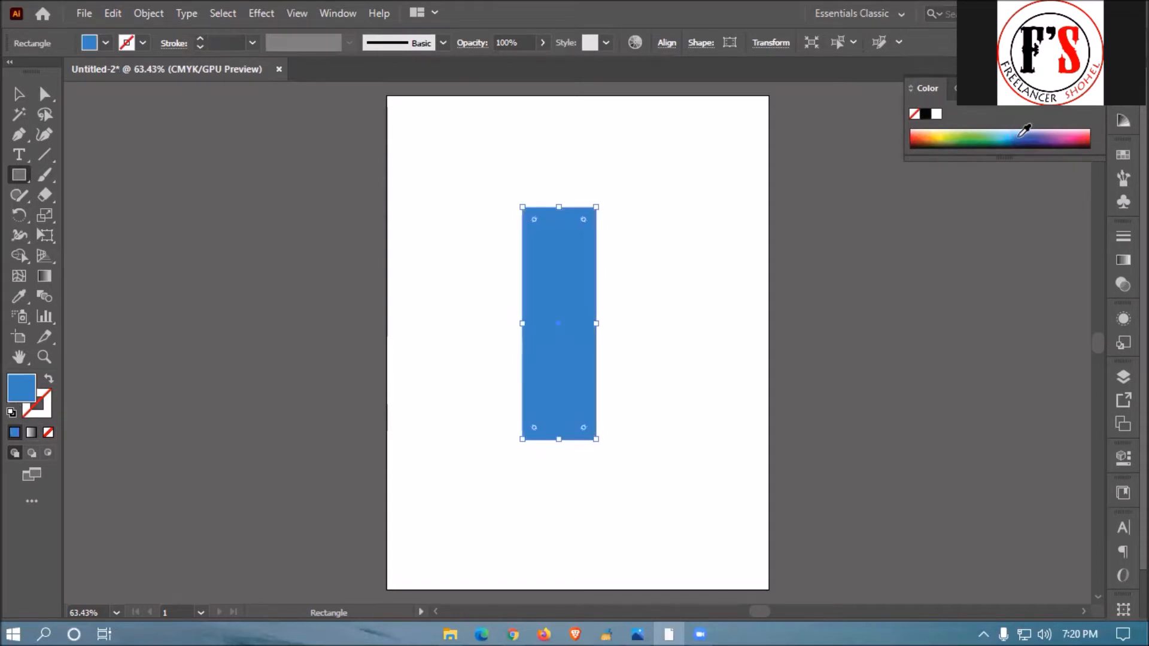
Try a brighter blue fill, about #0b95fc, on the rectangle while the document is in CMYK
double_click(21, 388)
left_click_drag(926, 225, 974, 199)
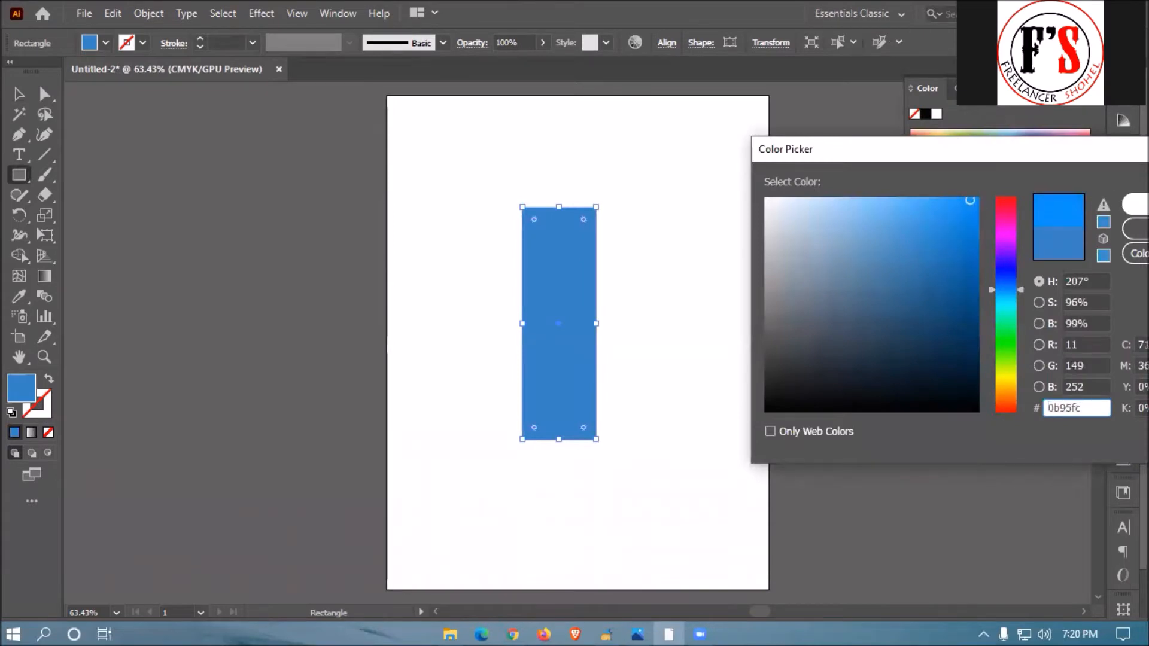
left_click(1136, 204)
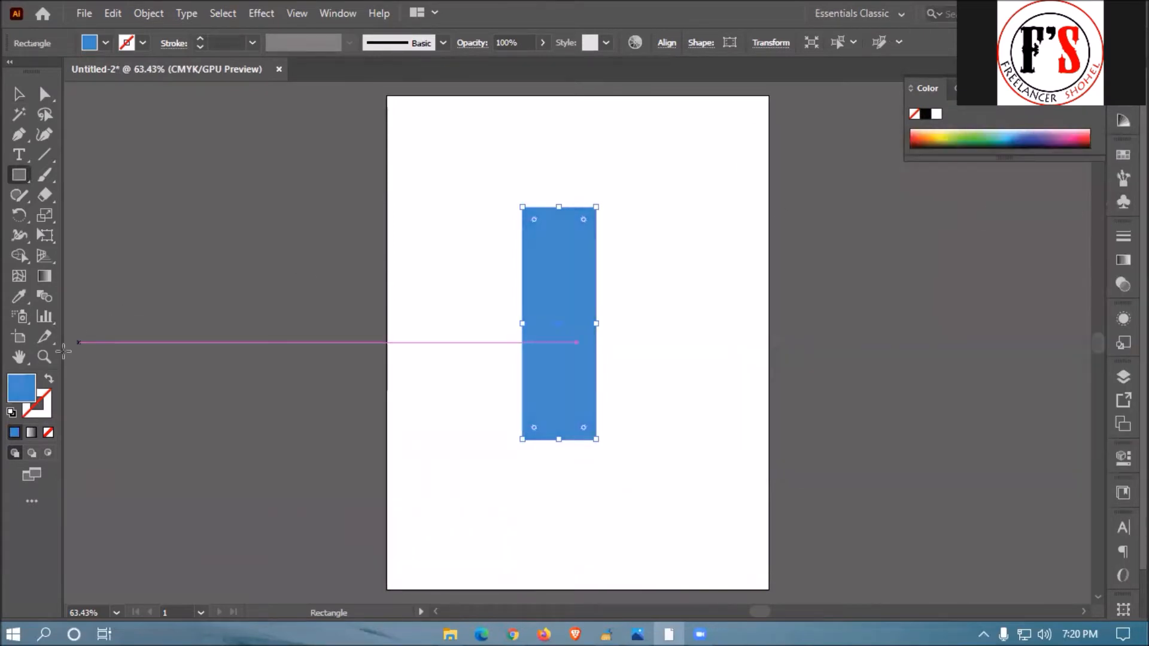
Switch the document color mode to RGB
left_click(83, 13)
mouse_move(186, 436)
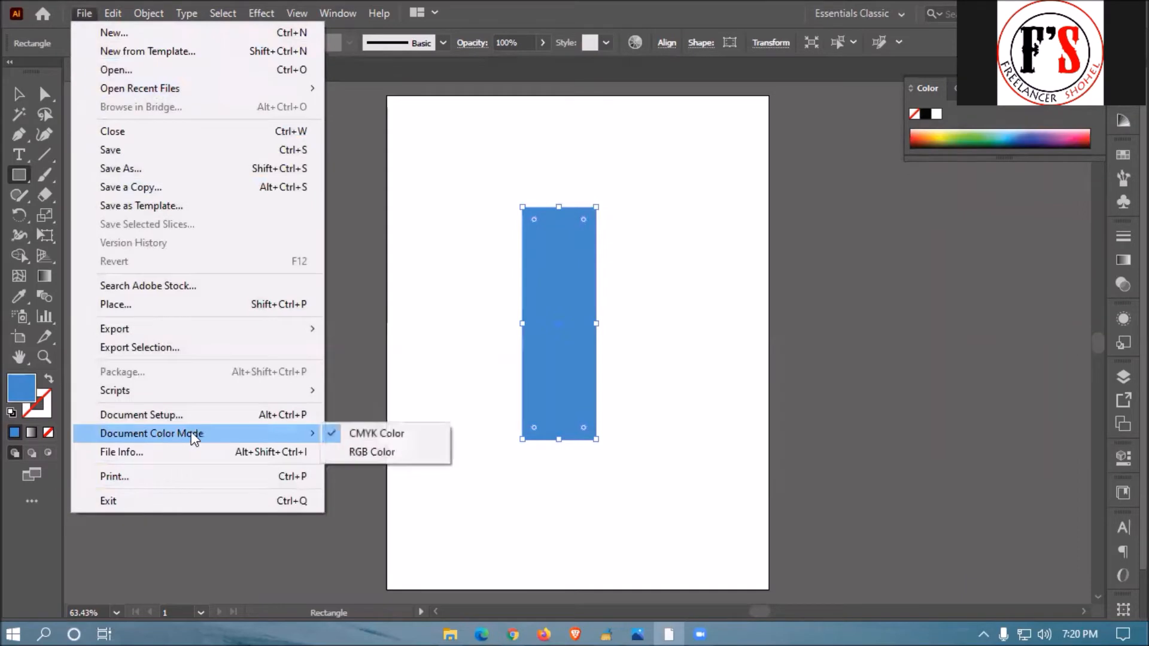
left_click(377, 452)
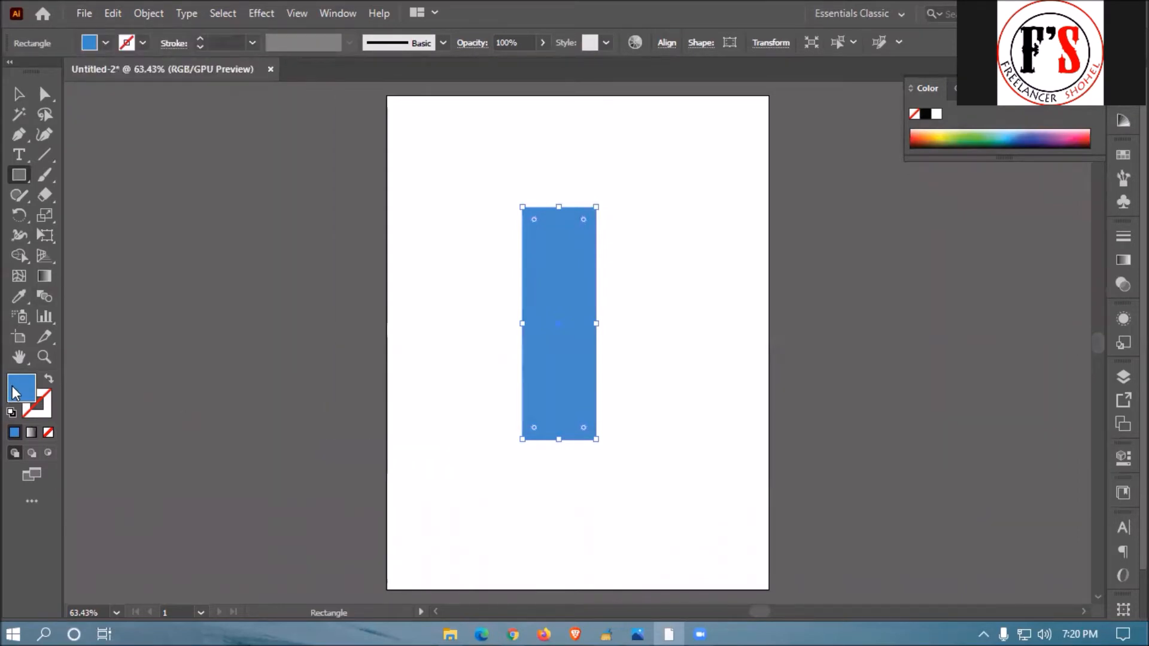
Set the rectangle's fill to bright blue #1995f2
double_click(16, 388)
left_click_drag(963, 234, 959, 206)
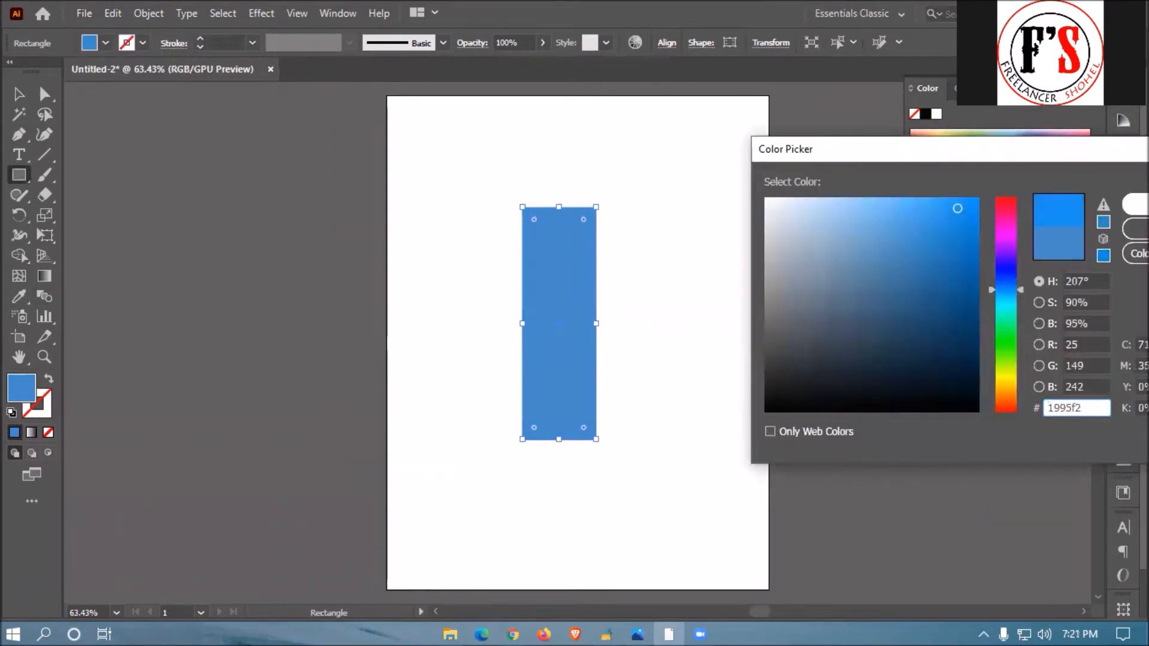
left_click(1136, 204)
Center the rectangle horizontally and vertically on the artboard
left_click(24, 91)
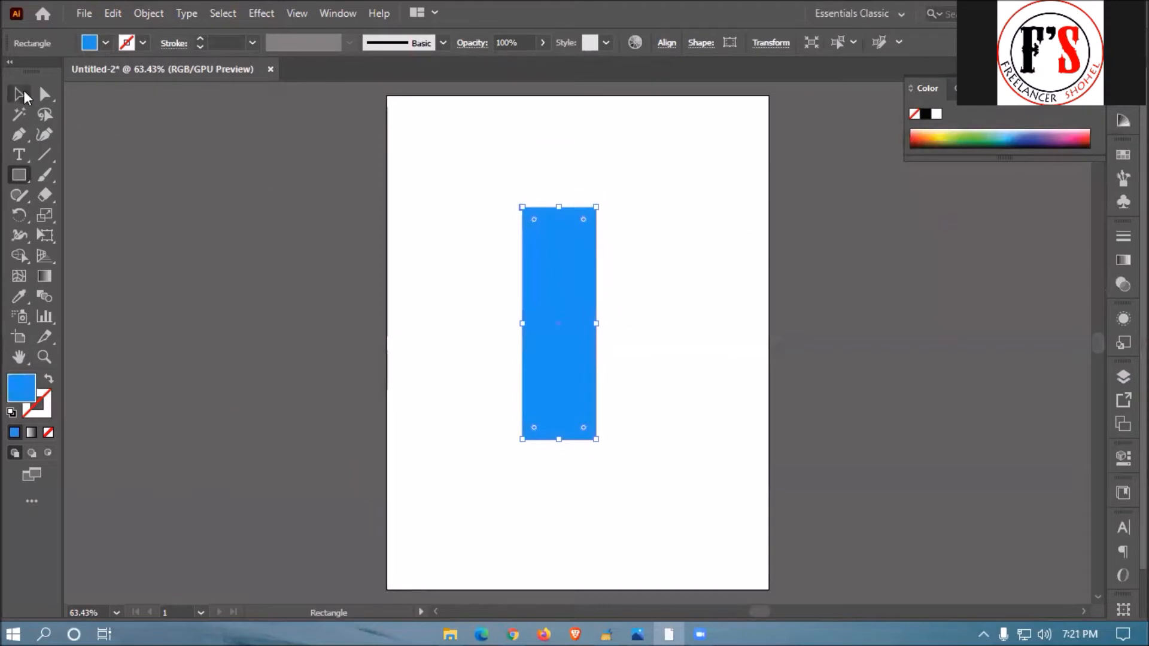
left_click(688, 280)
left_click(525, 387)
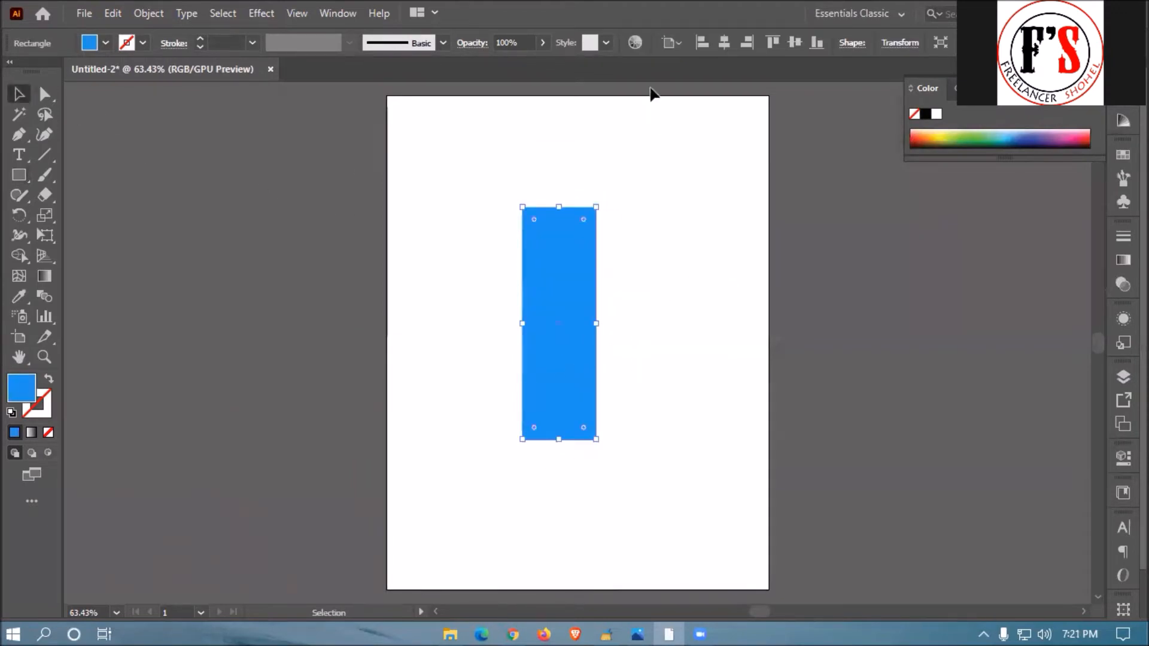
left_click(729, 42)
left_click(794, 42)
left_click(706, 255)
Narrow the rectangle slightly to about 103 pt wide by pulling in its right edge
left_click(554, 329)
left_click_drag(614, 341, 606, 342)
left_click(683, 296)
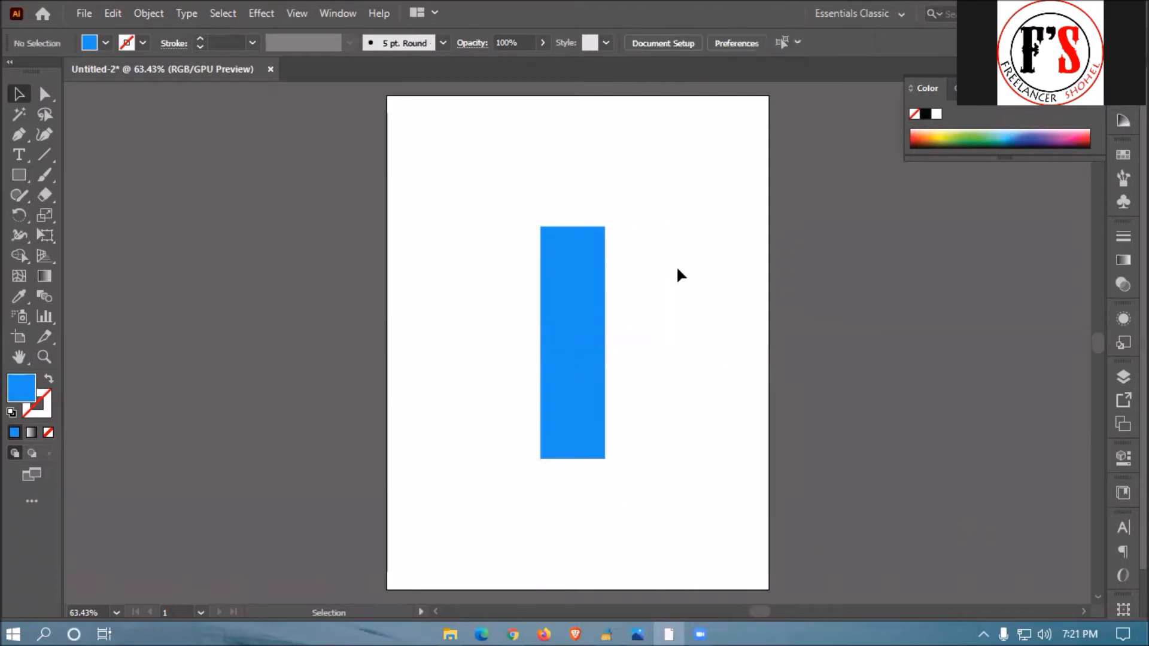
Re-center the narrowed rectangle horizontally on the artboard
left_click(577, 367)
left_click(725, 42)
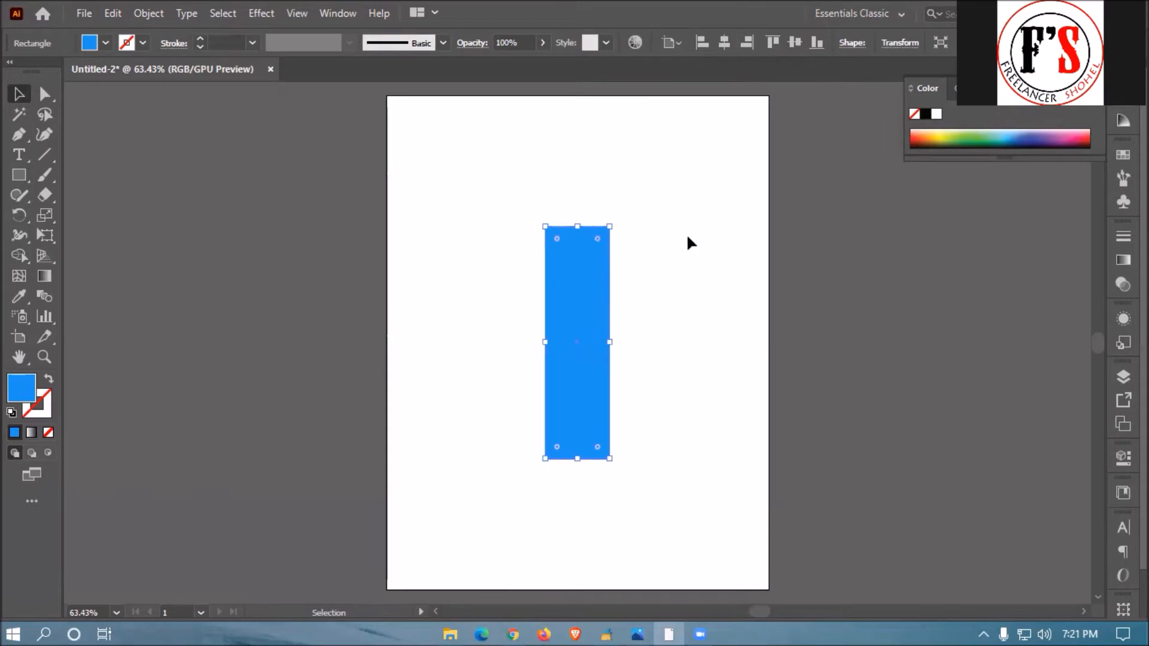
left_click(685, 239)
left_click(559, 316)
left_click(630, 300)
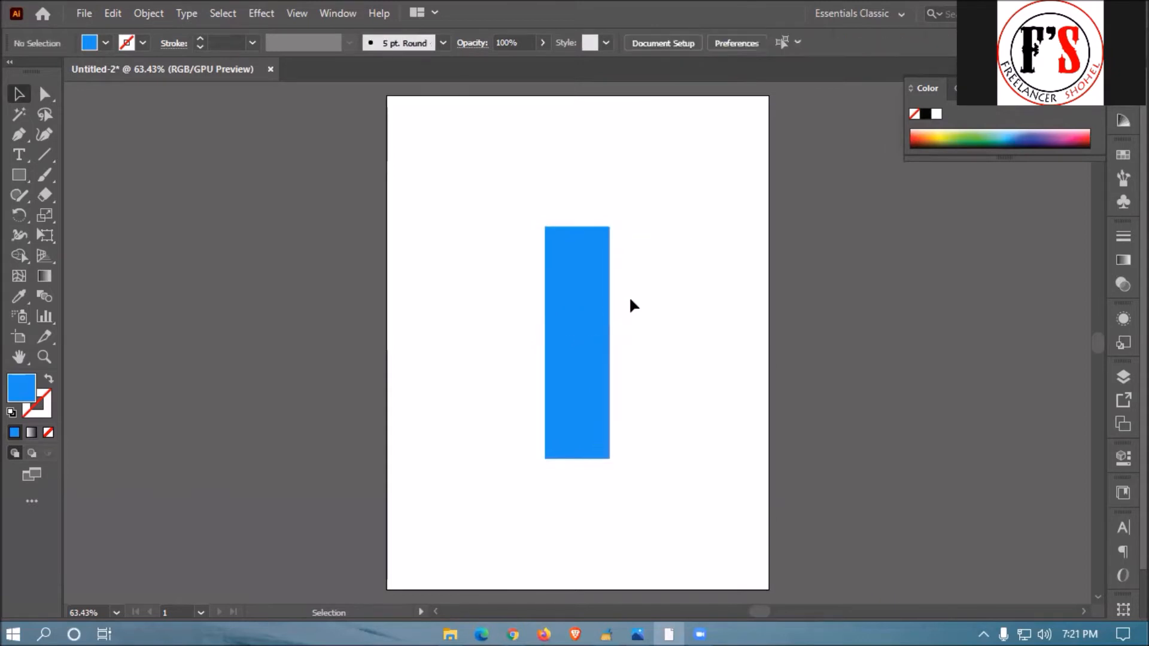
Duplicate the vertical bar, rotate the copy 90° and place it as a crossbar over the bar's upper half, extending mostly to the right
left_click(576, 315)
left_click_drag(576, 314, 676, 314)
left_click_drag(714, 220, 576, 331)
left_click_drag(721, 349, 618, 295)
left_click(576, 340, "shift")
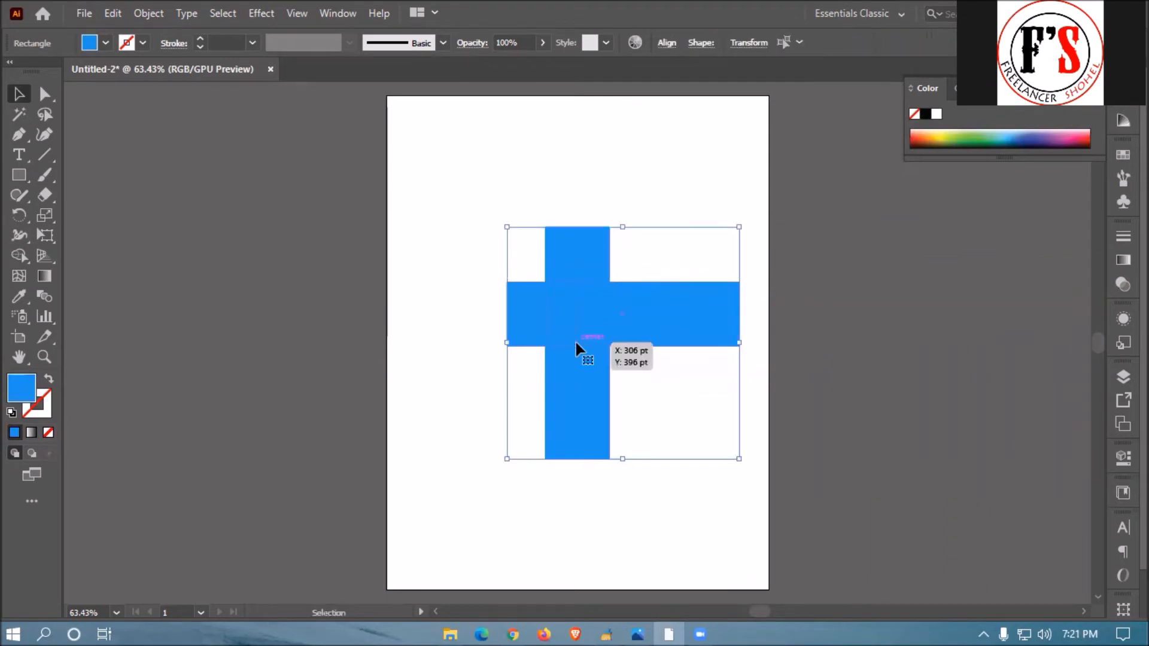
left_click(691, 150)
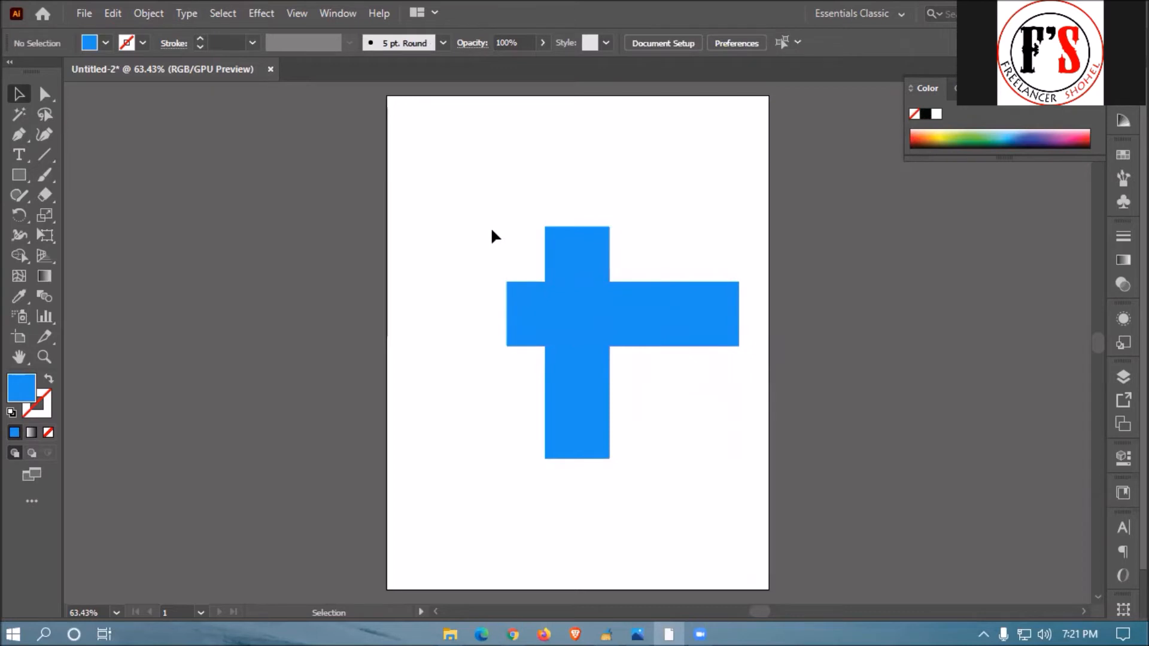
Use Shape Builder on both bars to remove the part of the crossbar extending right of the vertical bar
left_click_drag(642, 232, 560, 340)
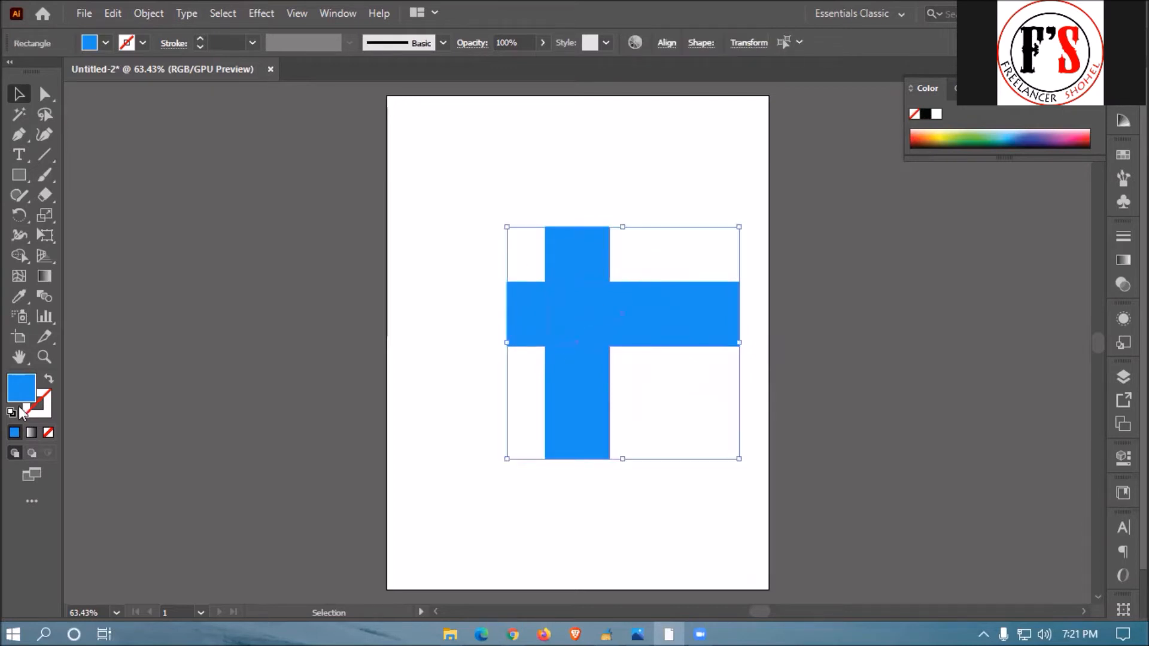
left_click(19, 256)
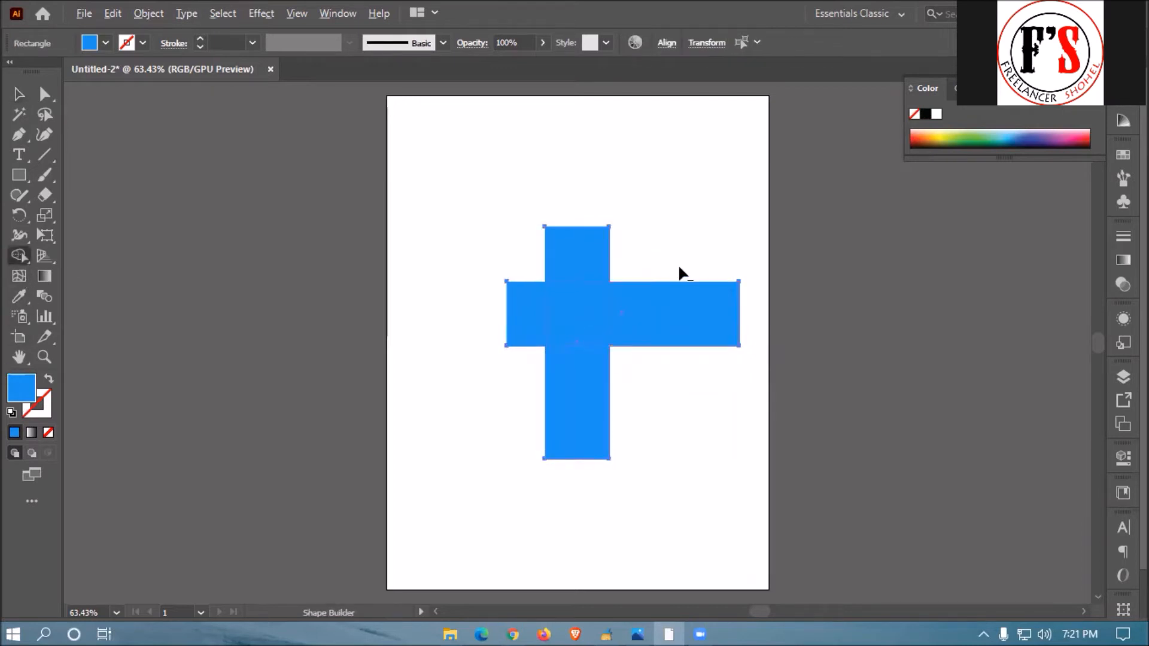
left_click(674, 345, "alt")
left_click(19, 94)
left_click(704, 273)
left_click(607, 313)
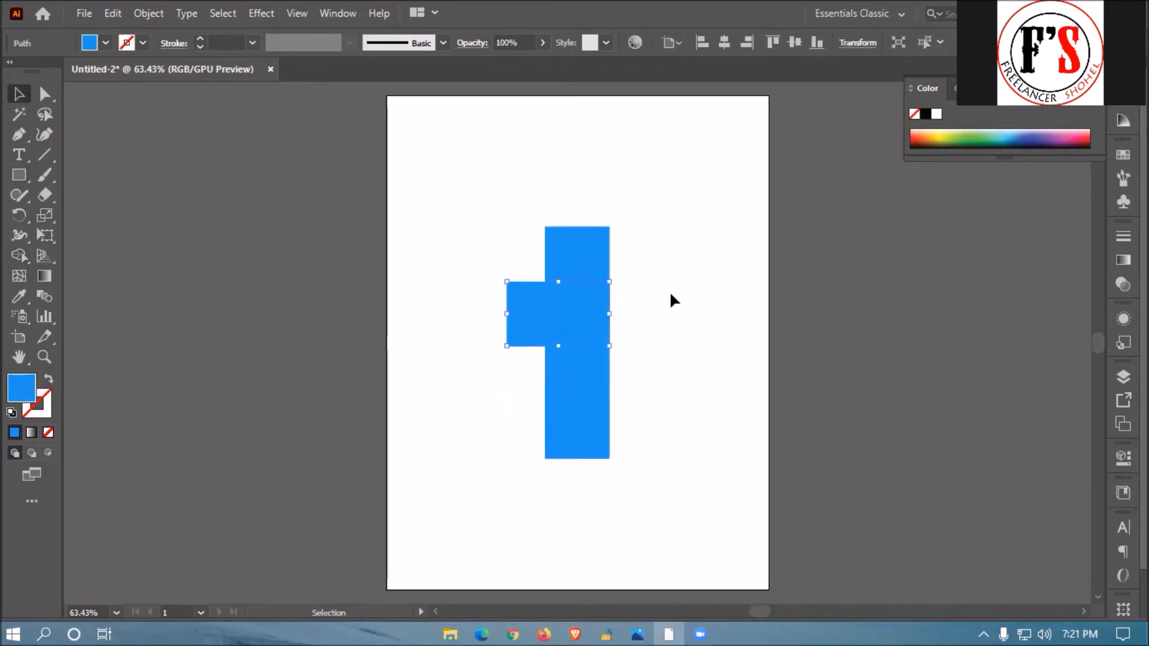
left_click(688, 285)
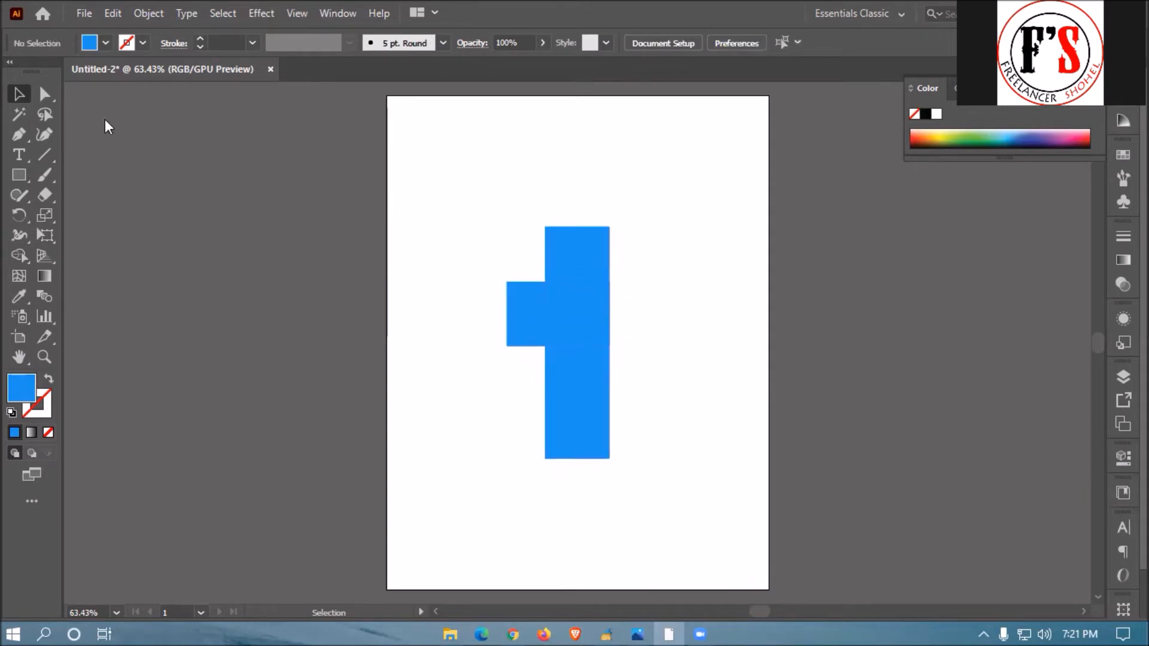
left_click(48, 96)
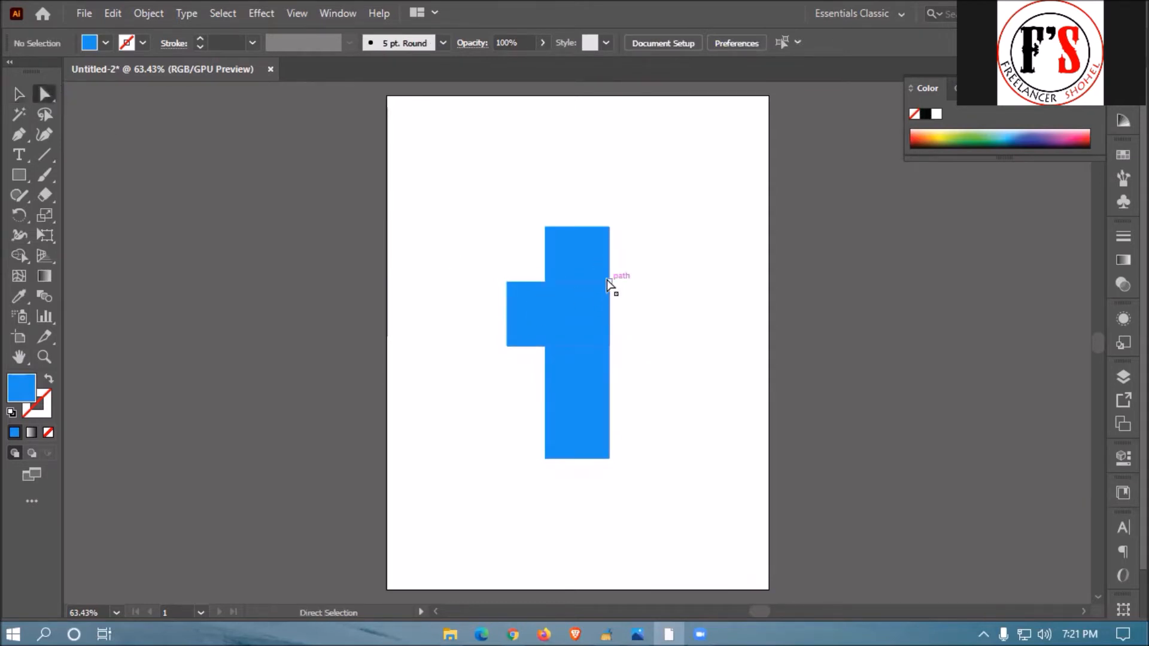
left_click(19, 94)
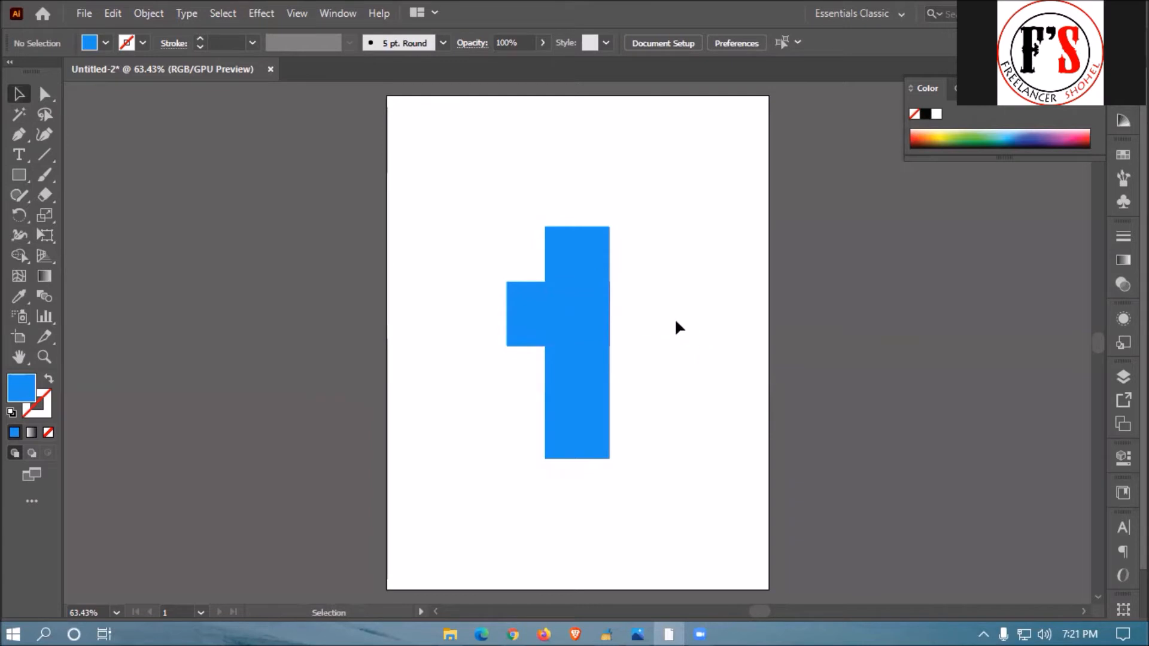
left_click(530, 306)
key("ctrl")
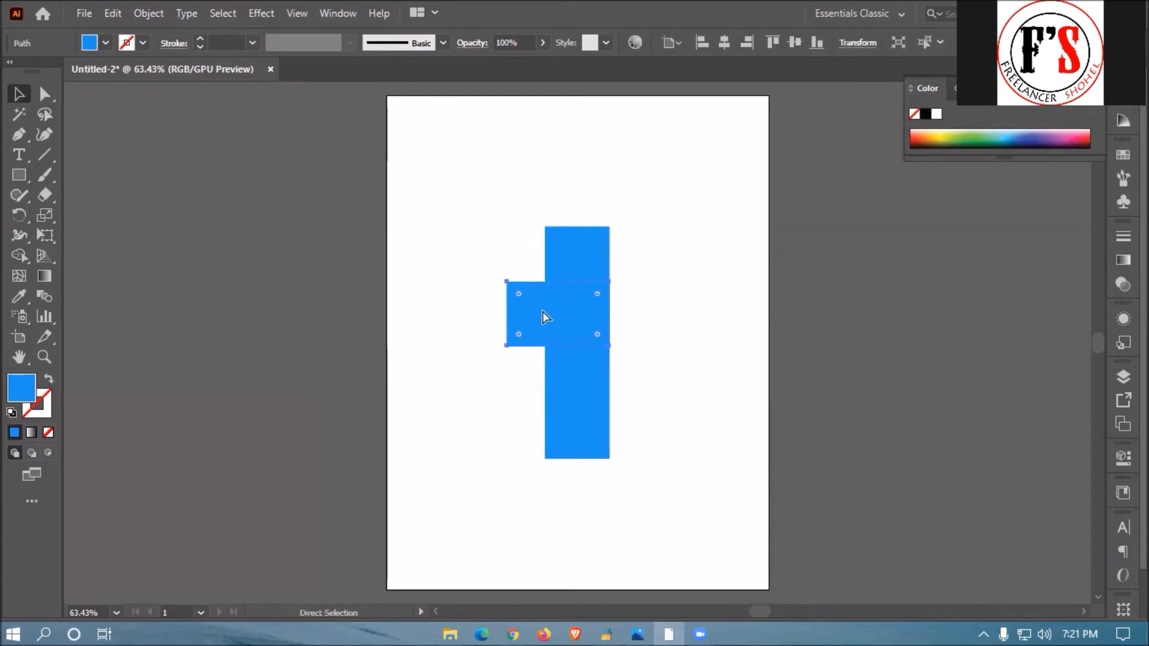
key("ctrl+v")
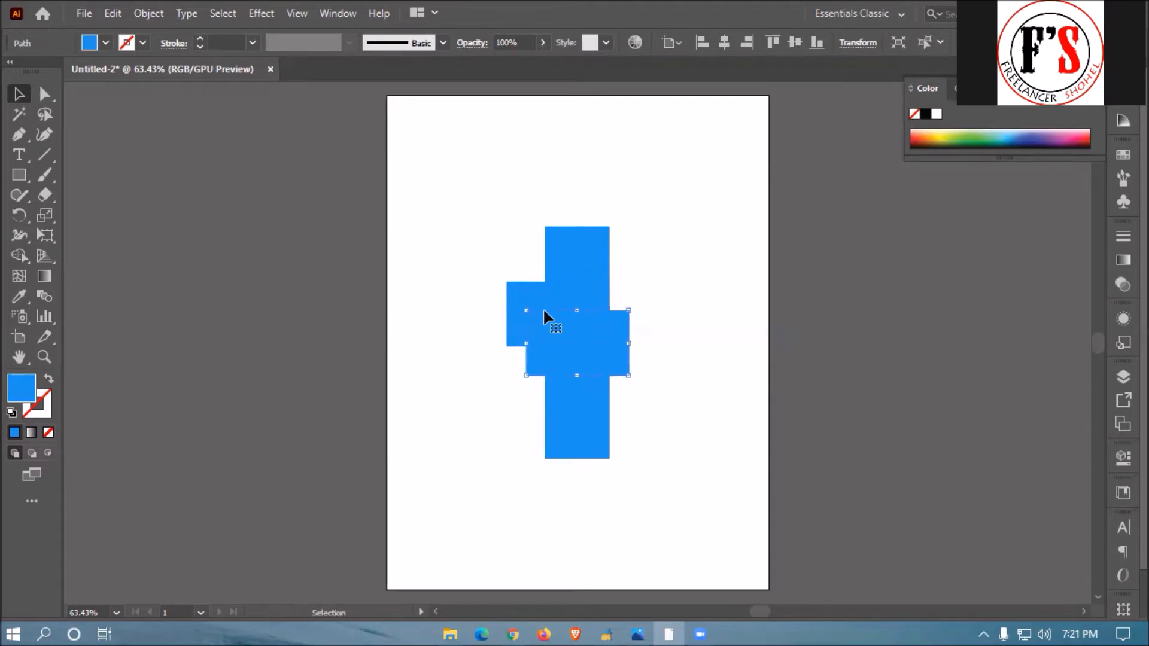
key("Delete")
Keep a copy of the crossbar in place and use Shape Builder to cut the crossbar area out of the vertical bar
left_click(544, 311)
key("ctrl")
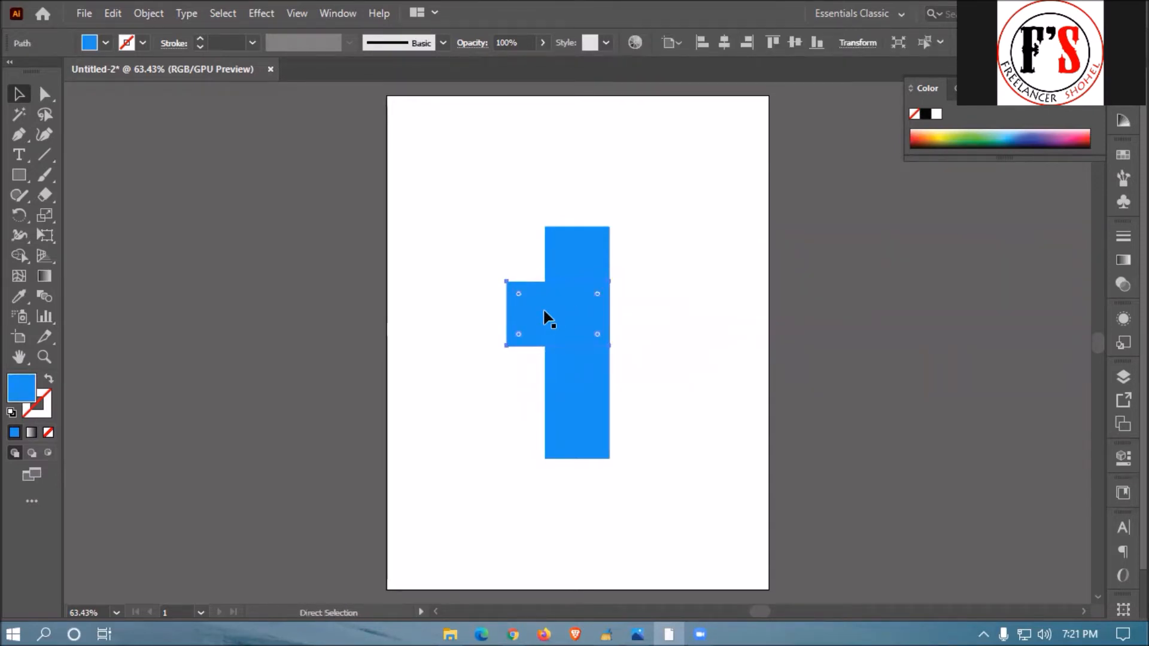
left_click(578, 258, "shift")
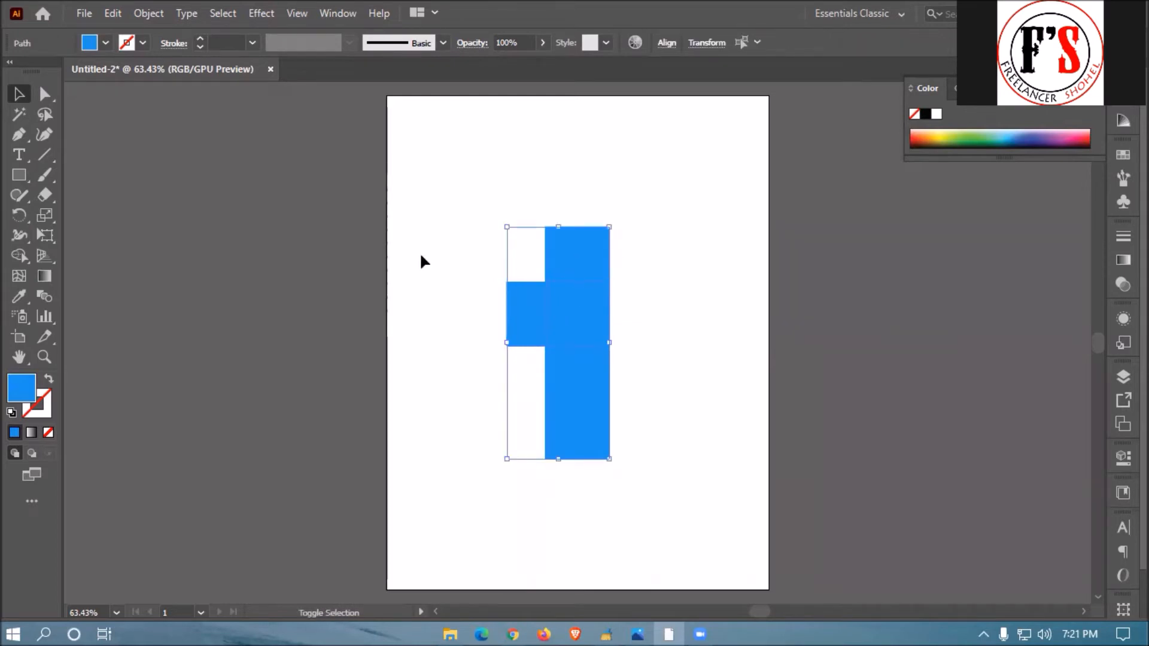
left_click(20, 255)
left_click_drag(654, 307, 515, 330)
left_click(18, 94)
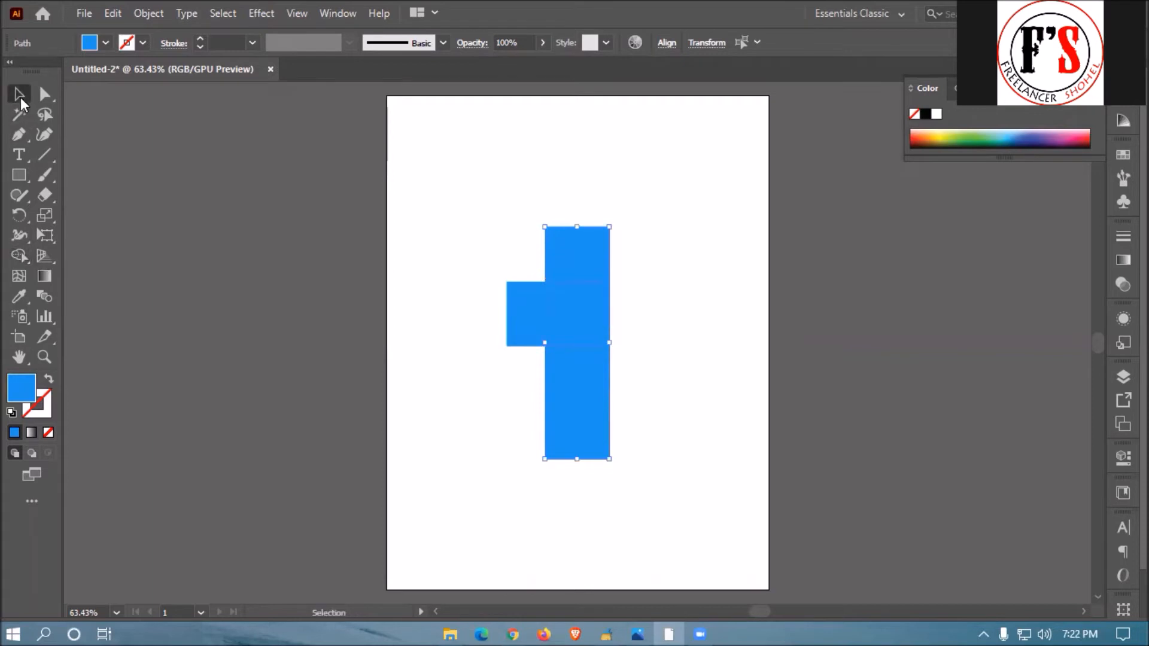
left_click(677, 271)
Move the crossbar's upper-right anchor point left to the vertical bar's left edge, at X 254.5 pt, to form a diagonal edge
left_click(43, 101)
left_click(611, 282)
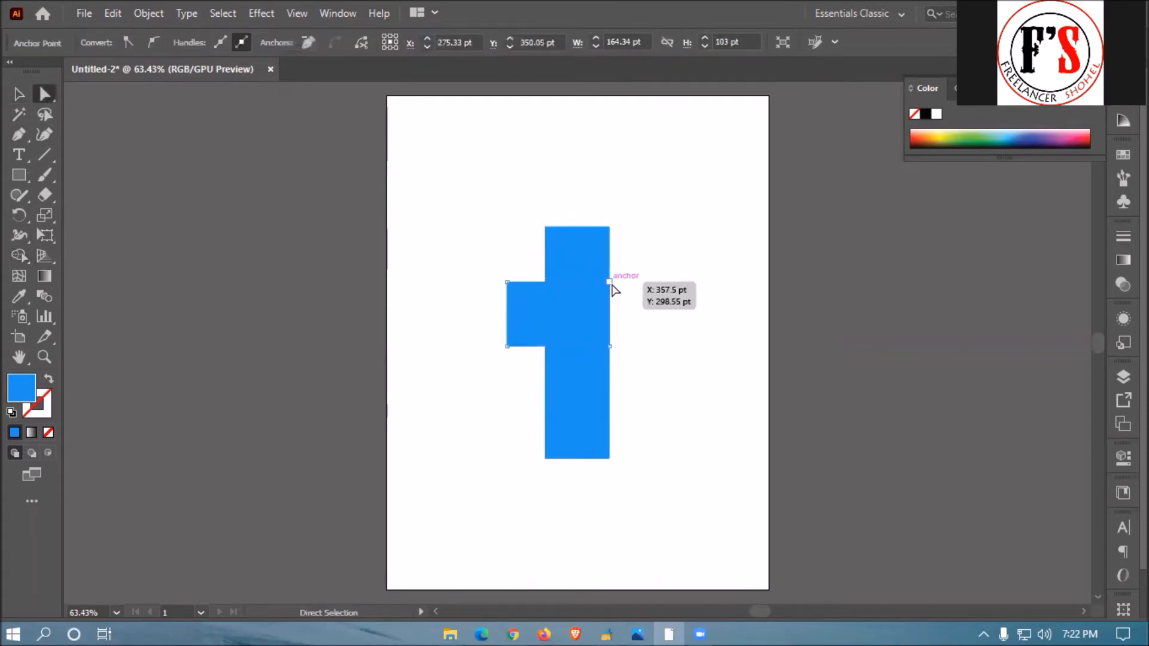
key("Delete")
key("Left")
key("Left")
key("Left")
key("Left")
key("Left")
key("Left")
key("Left")
key("Left")
key("Left")
key("Left")
key("Left")
key("Left")
key("Left")
key("Left")
key("Left")
key("Left")
key("Left")
key("Left")
key("Left")
key("Left")
key("Left")
key("Left")
key("Left")
key("Left")
key("Left")
key("Left")
key("Left")
key("Left")
key("Left")
key("Left")
key("Left")
key("Left")
key("Left")
key("Left")
key("Left")
key("Left")
key("Left")
key("Left")
key("Left")
key("Left")
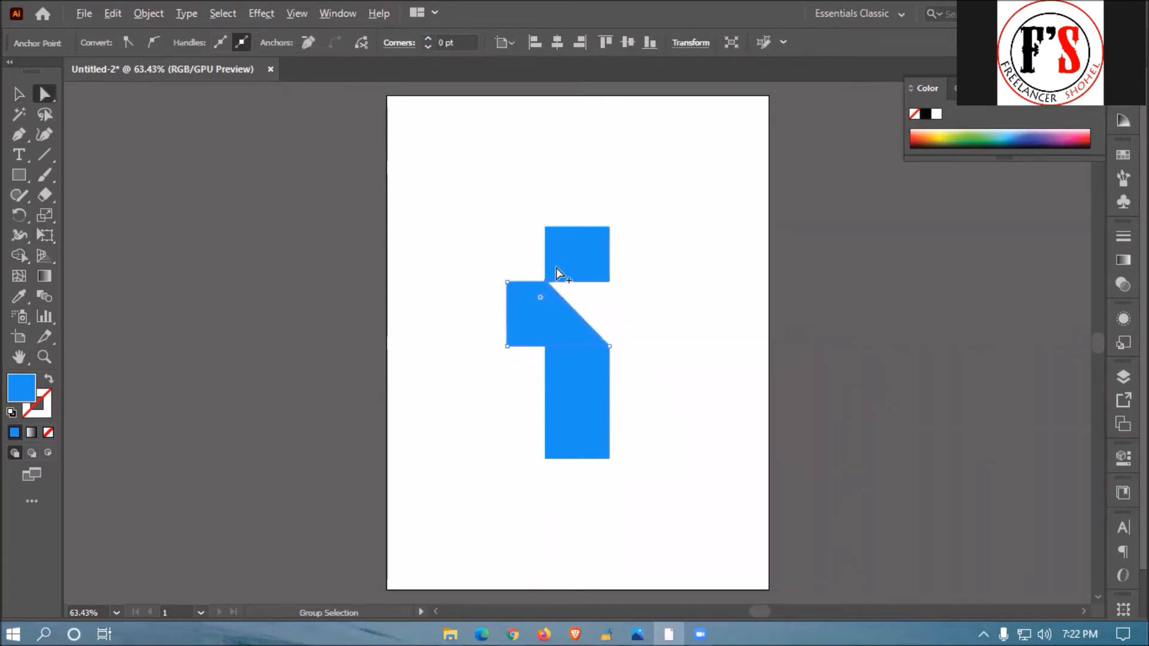
scroll(527, 275, "up", 8)
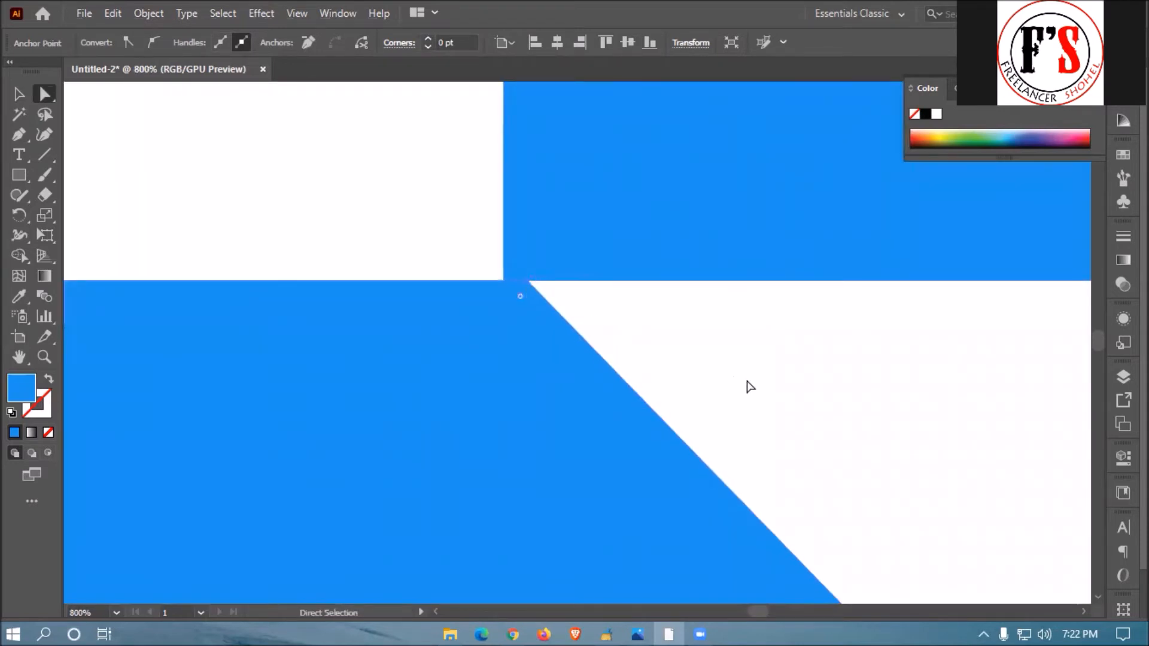
key("Left")
key("Left")
key("Left")
key("Left")
key("Left")
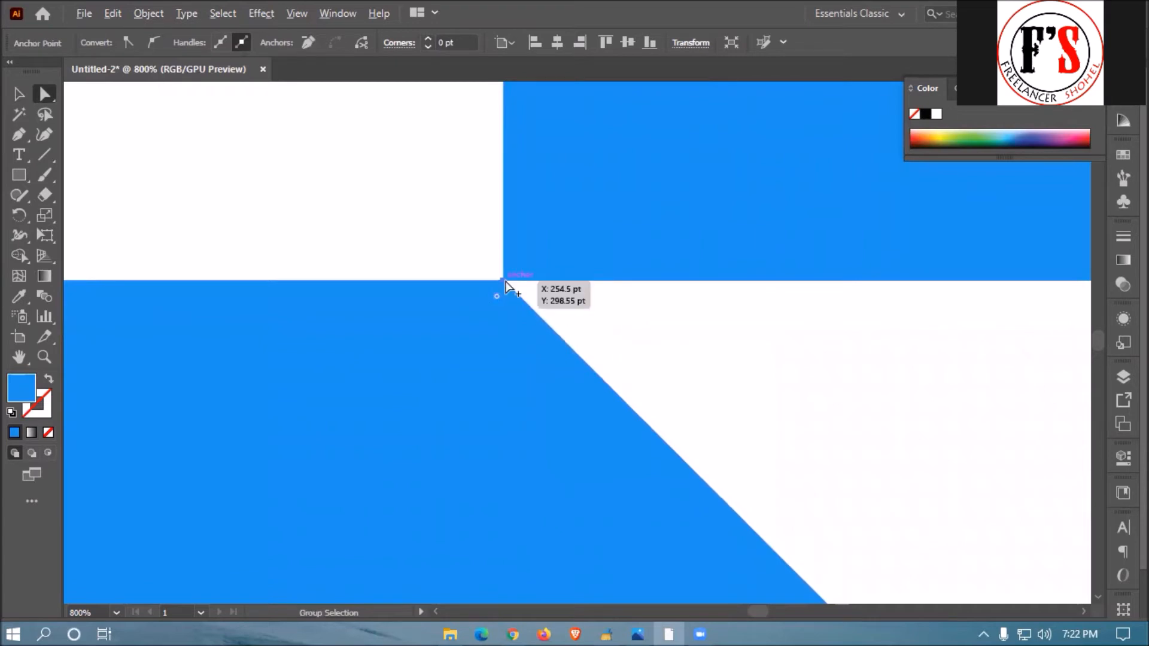
scroll(512, 290, "up", 10)
scroll(533, 485, "down", 12)
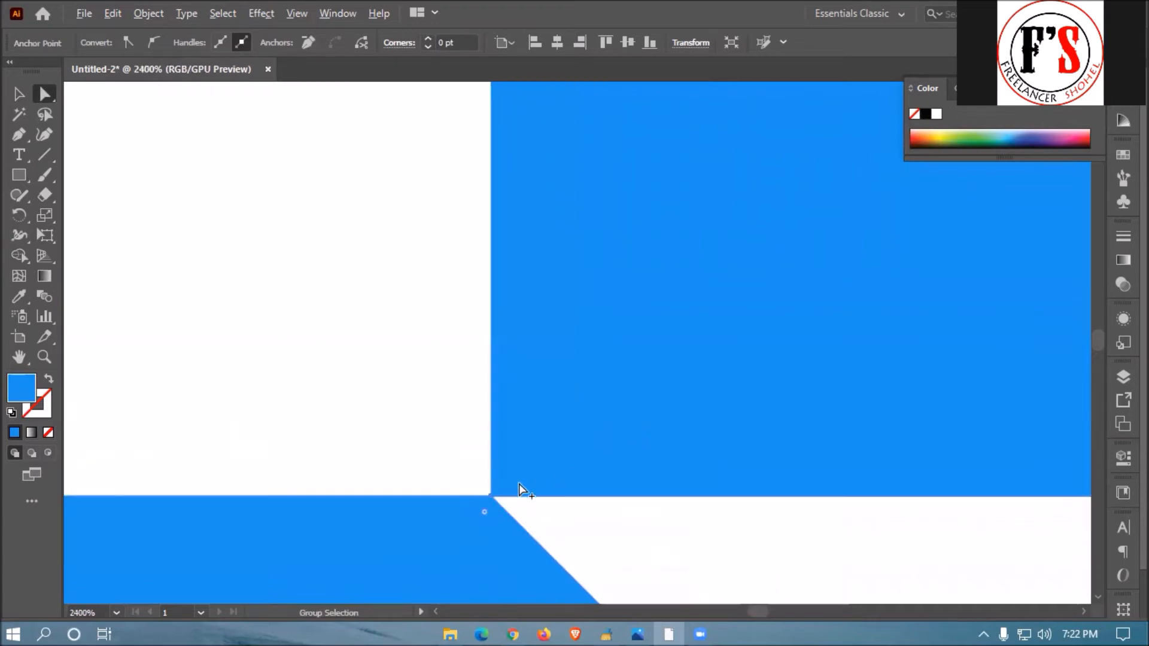
scroll(541, 537, "down", 3)
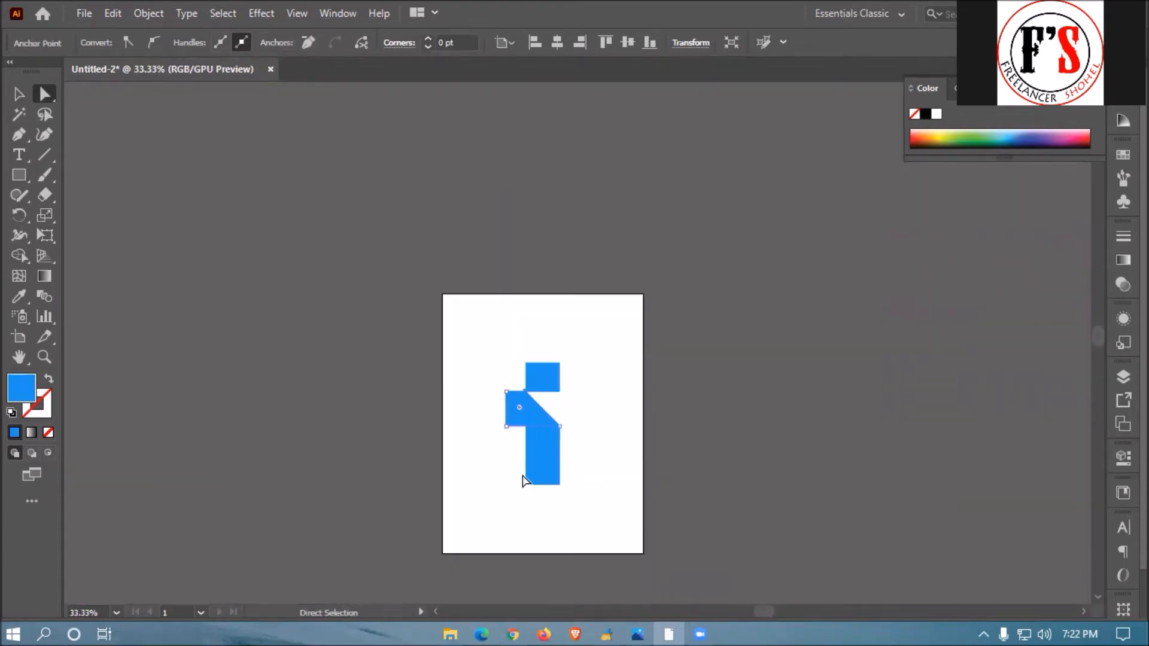
left_click(16, 94)
scroll(555, 487, "up", 2)
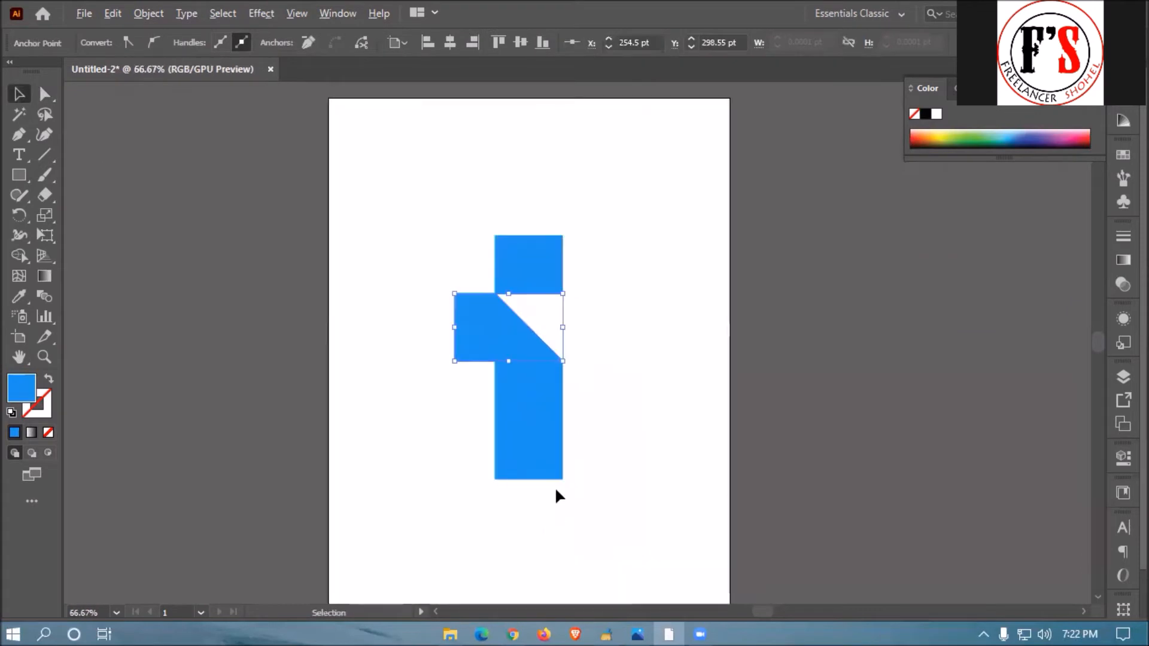
Apply a linear gradient fill to the crossbar piece with the diagonal edge
scroll(563, 480, "up", 1)
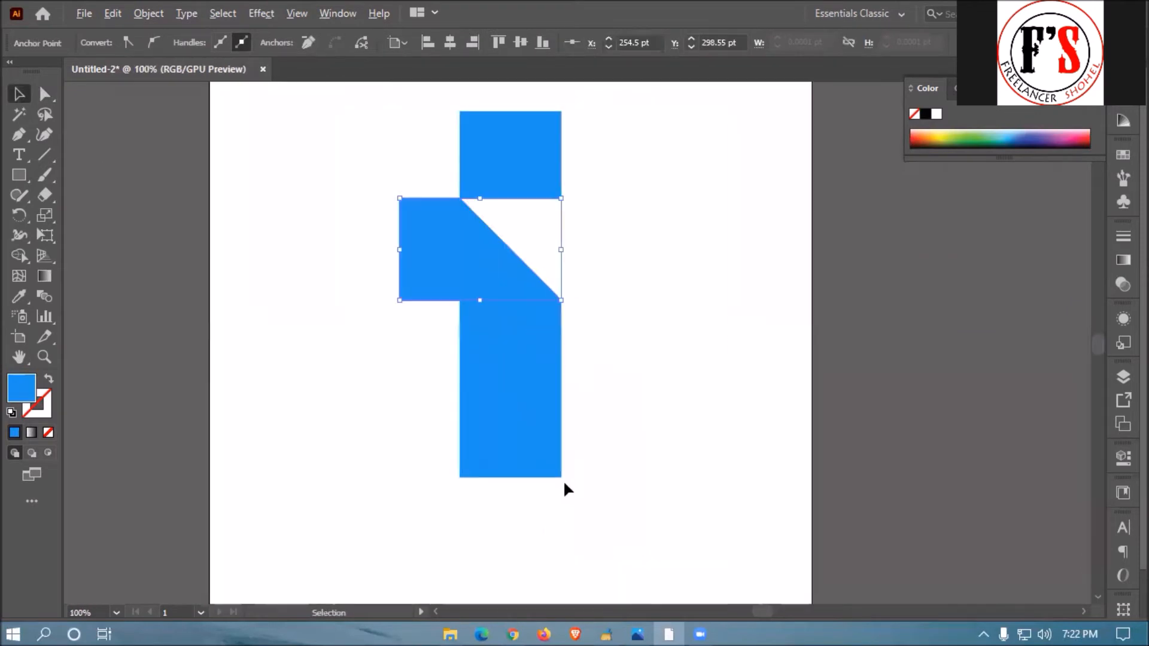
left_click(695, 377)
mouse_move(643, 288)
left_mouse_down()
mouse_move(657, 323)
mouse_move(653, 306)
left_mouse_up()
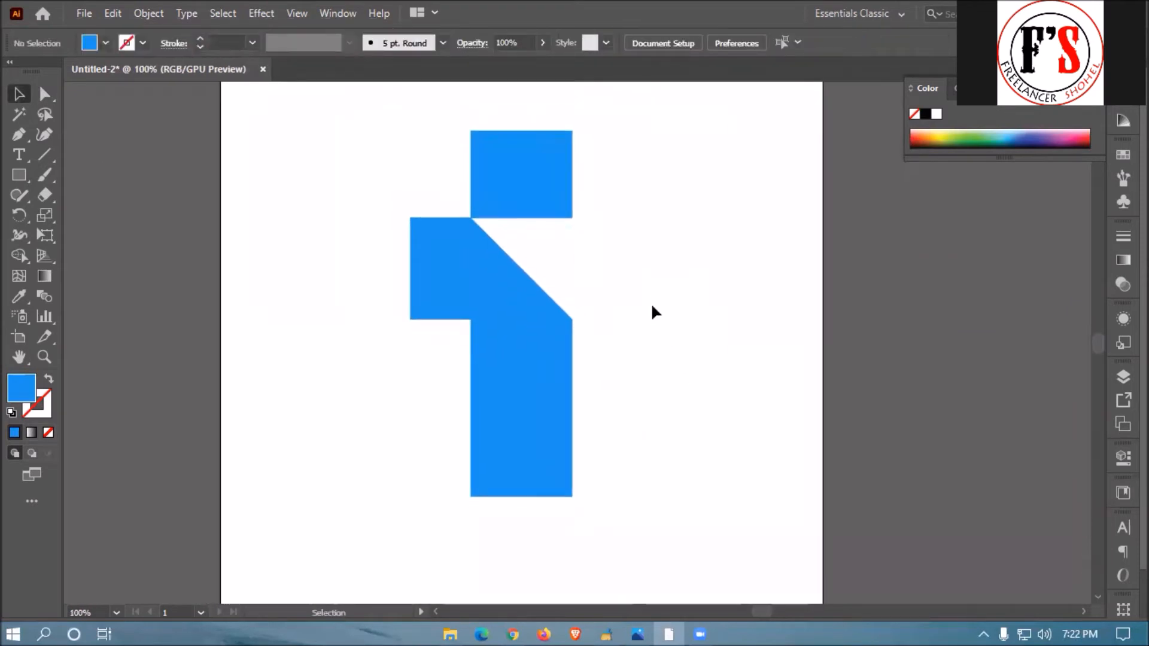
left_click(502, 288)
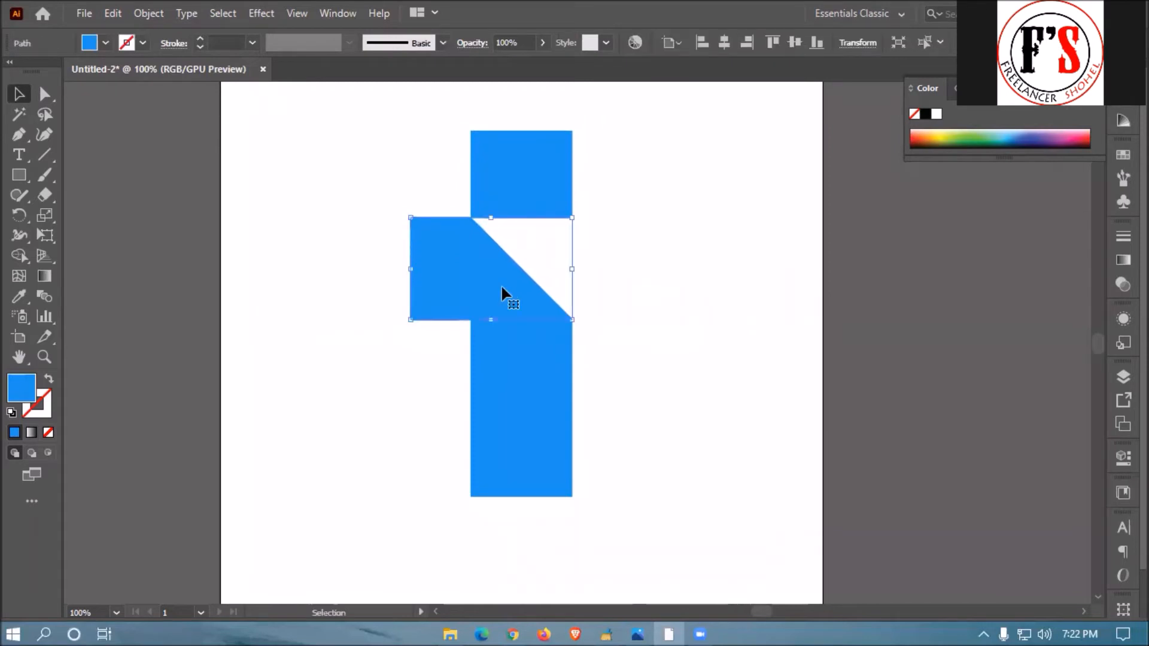
left_click(46, 274)
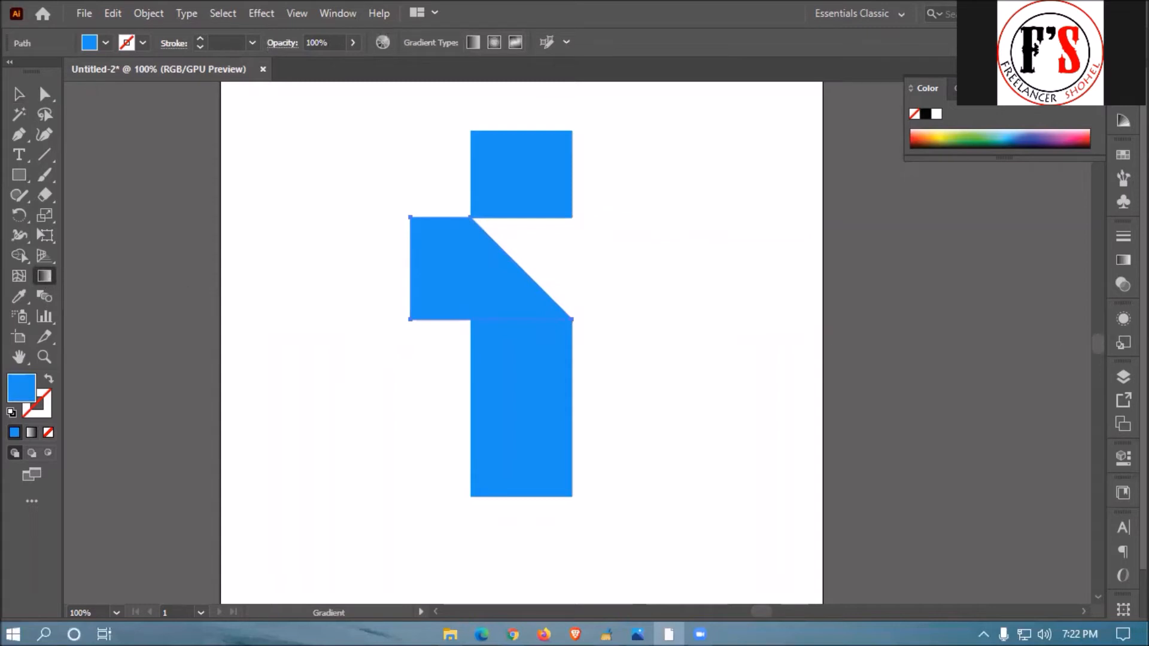
left_click(500, 285)
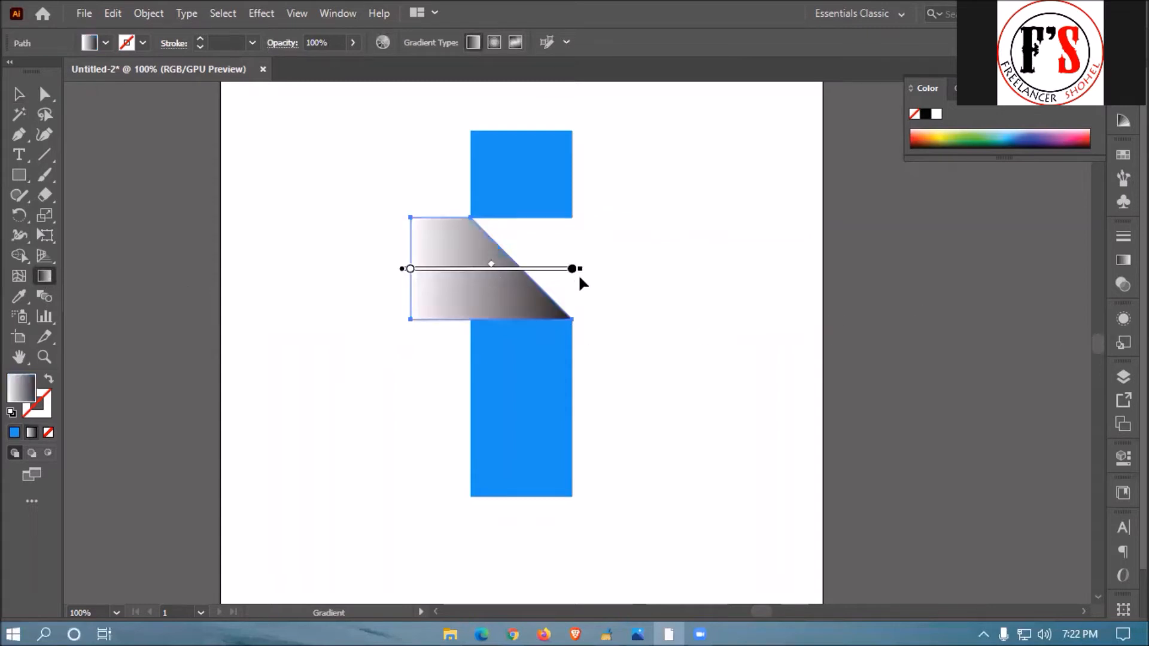
Set the crossbar gradient's right stop to the blue sampled from the top square and its left stop to CMYK Cyan
double_click(573, 269)
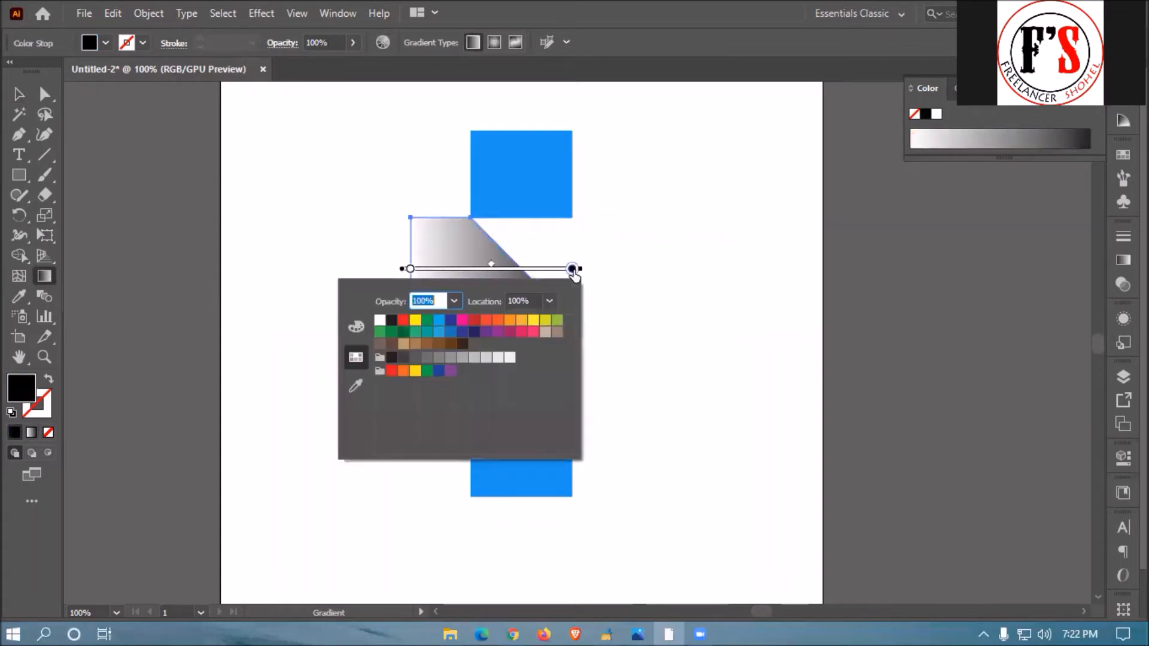
key("BackSpace")
left_click(347, 385)
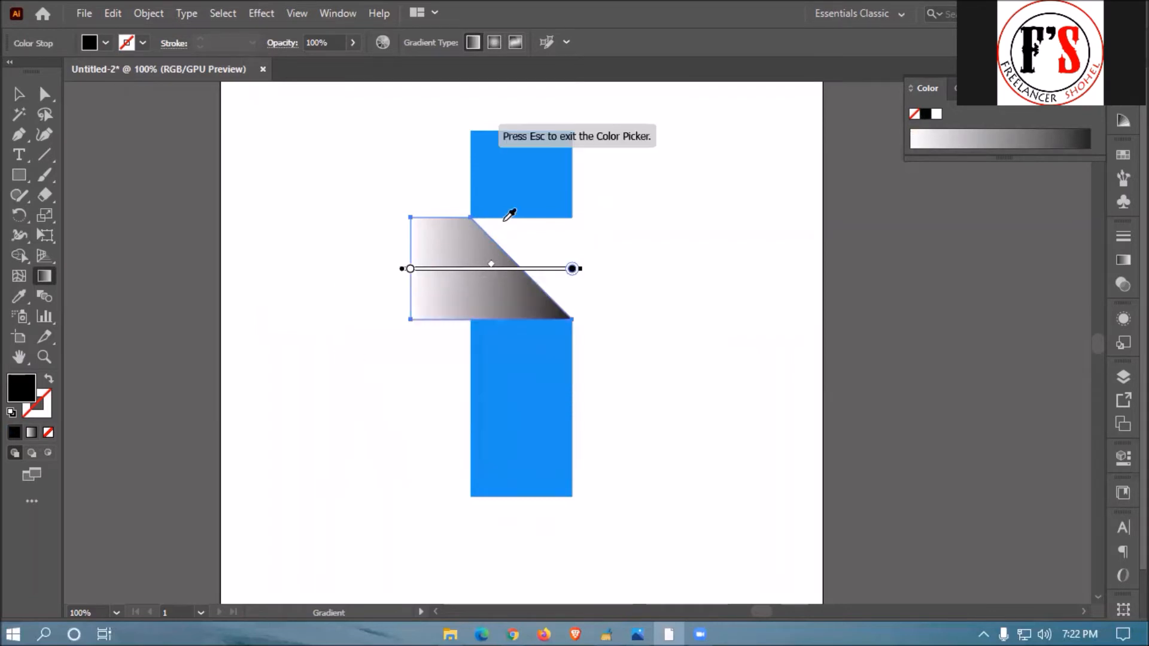
left_click(542, 184)
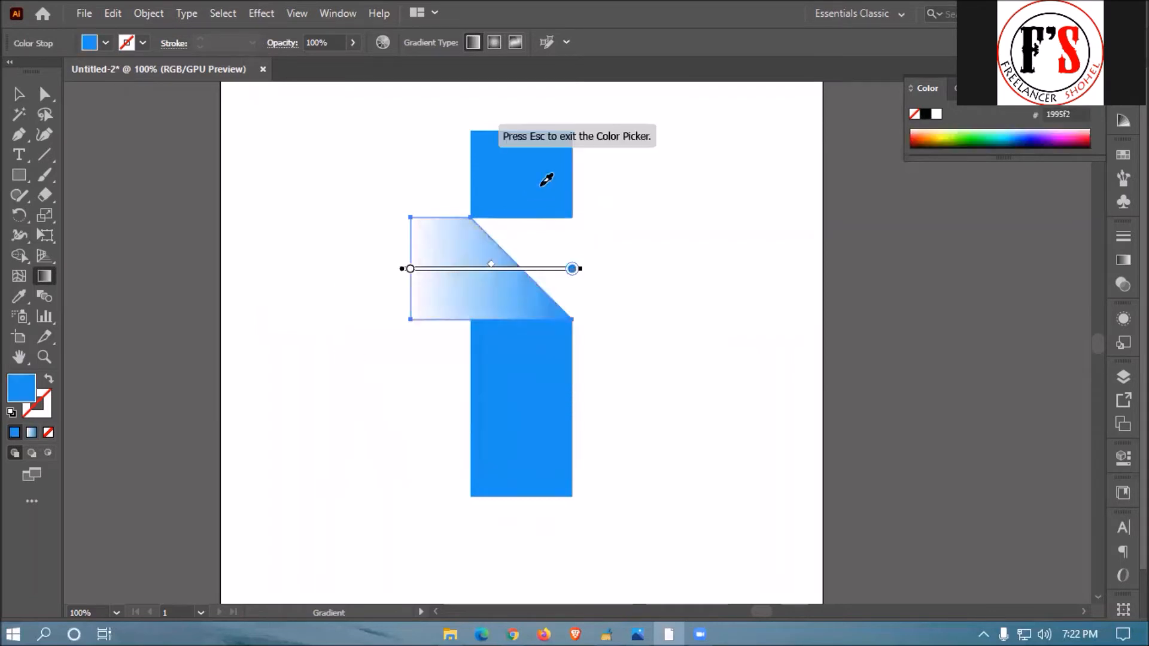
double_click(410, 269)
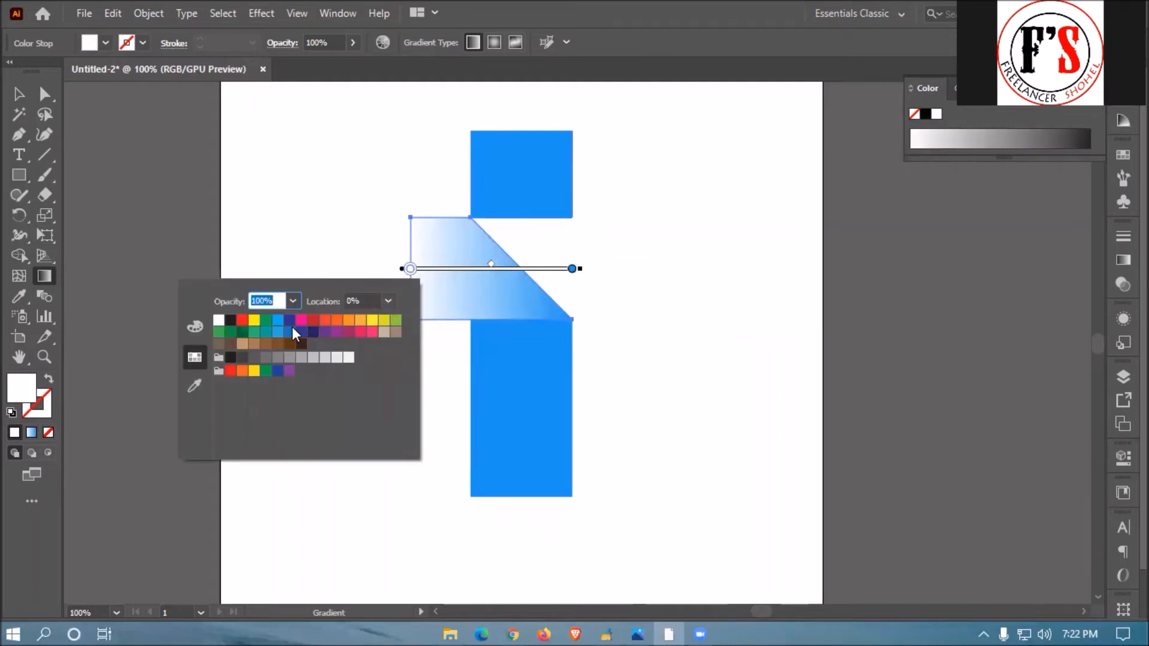
left_click(277, 320)
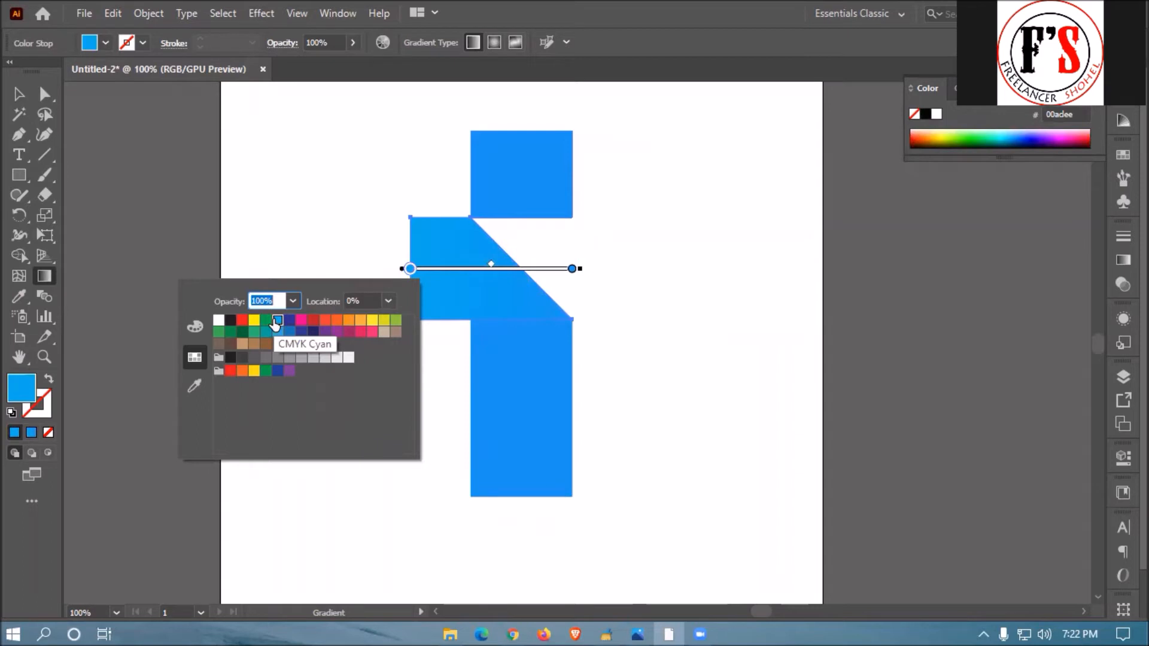
Lighten the crossbar gradient's right stop by raising its green value to 219, giving #19dbf2
left_click(574, 269)
double_click(573, 269)
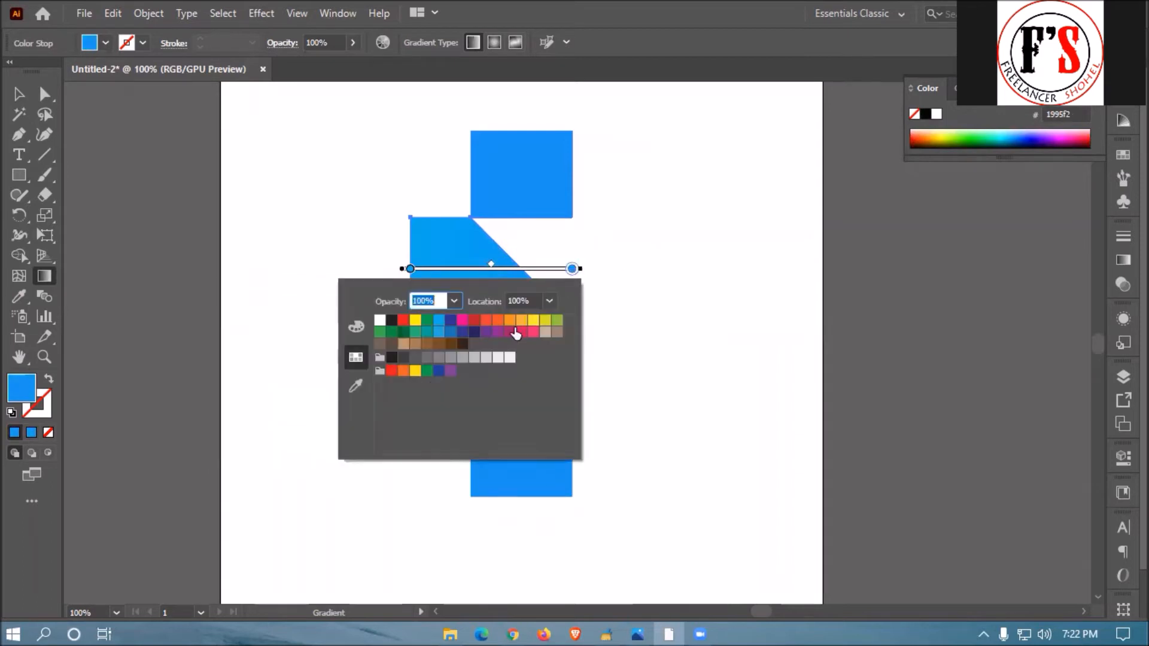
left_click(357, 386)
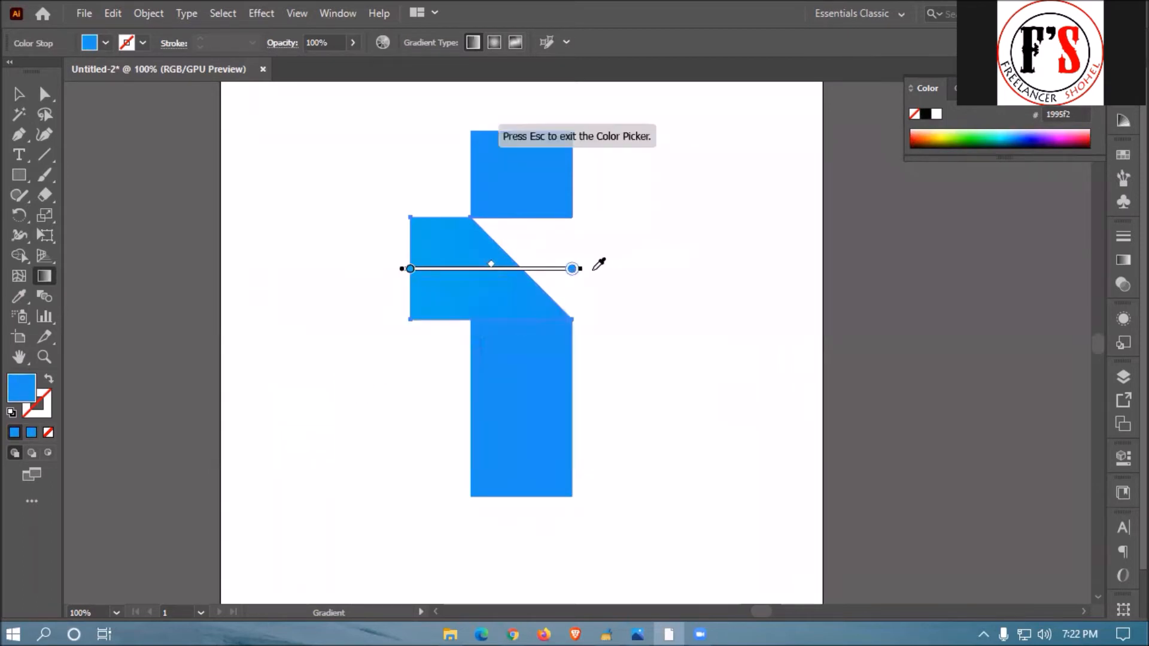
left_click(573, 271)
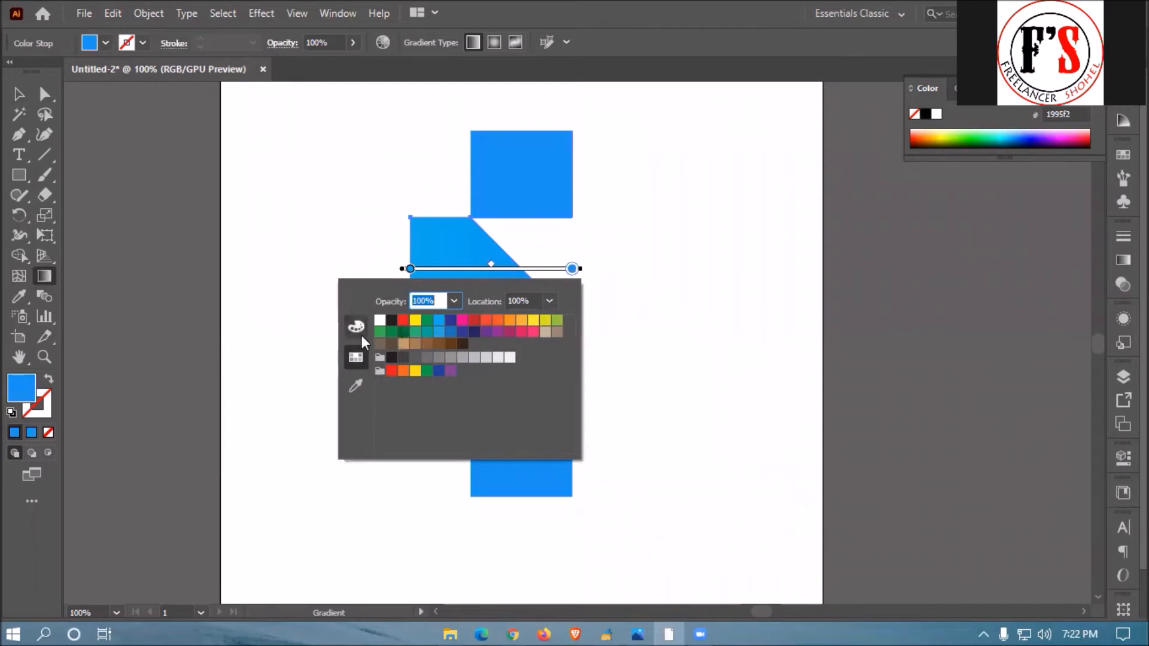
left_click(357, 328)
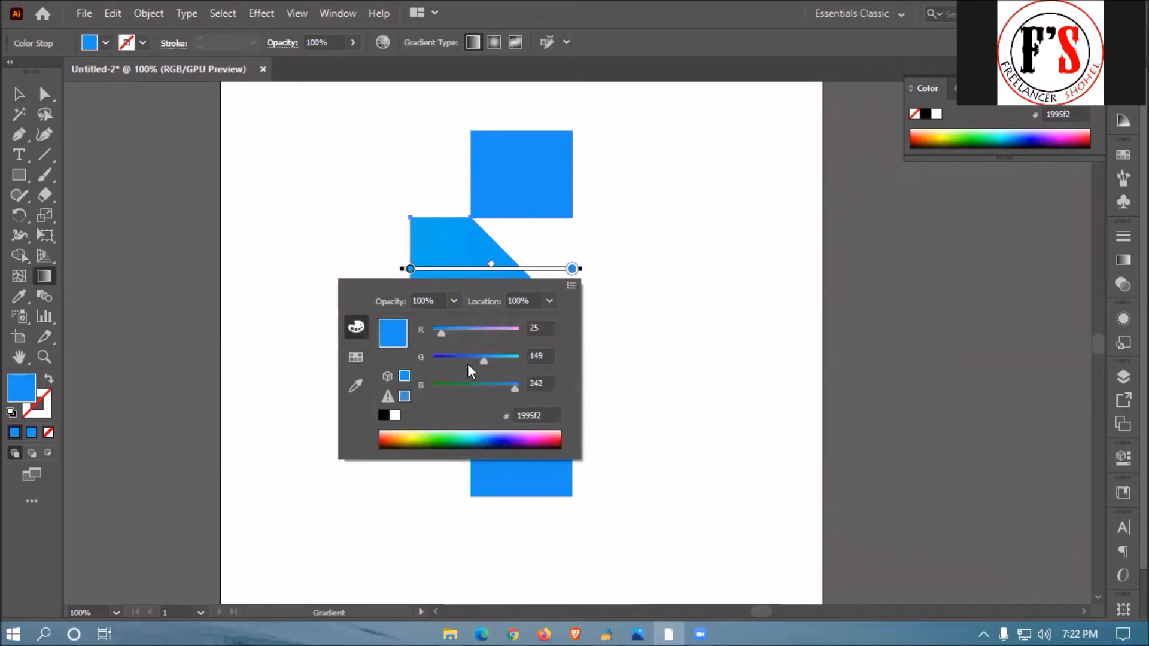
left_click_drag(489, 363, 501, 360)
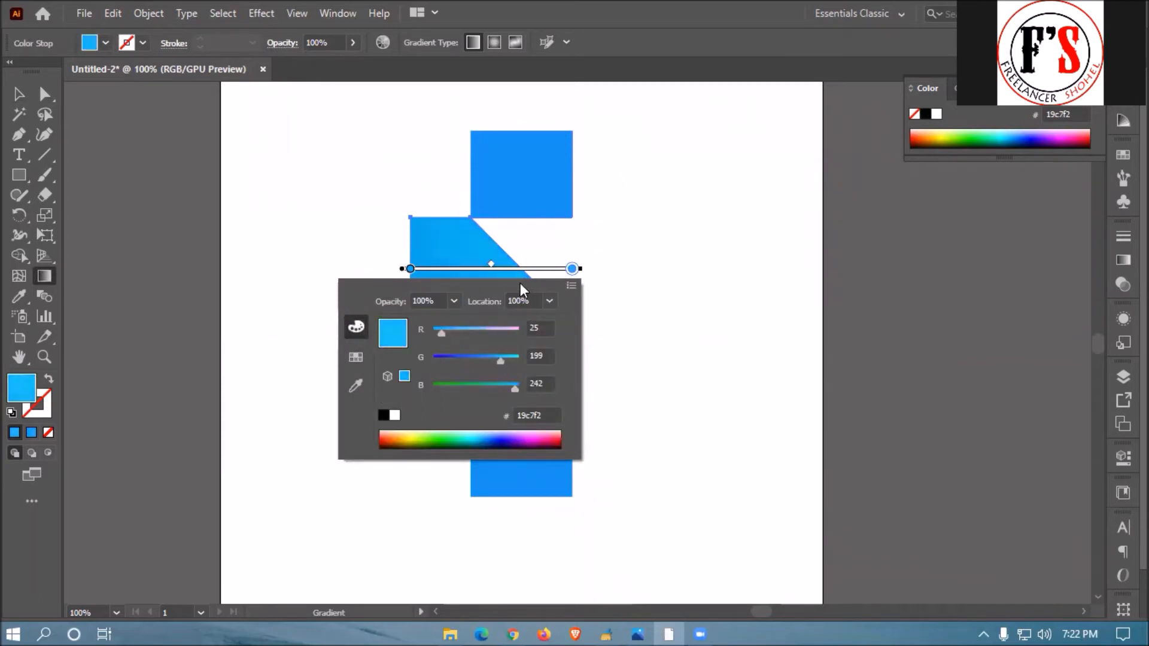
left_click_drag(504, 357, 507, 360)
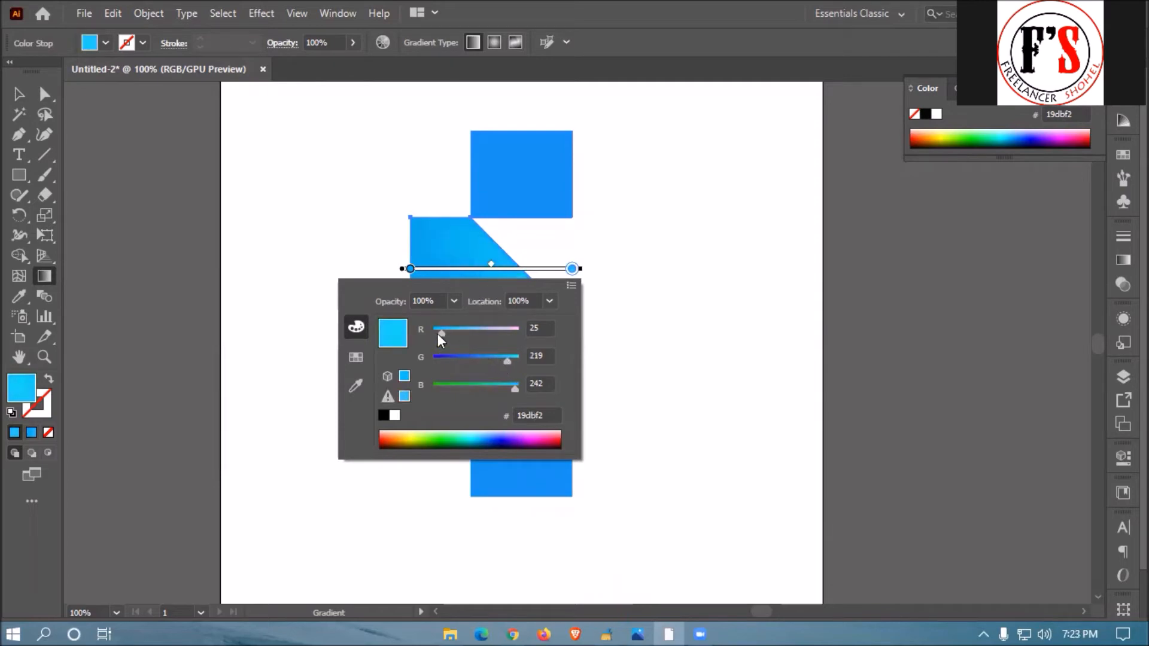
Darken the crossbar gradient's left stop by lowering its green value to 126, giving #007eee
left_click(407, 277)
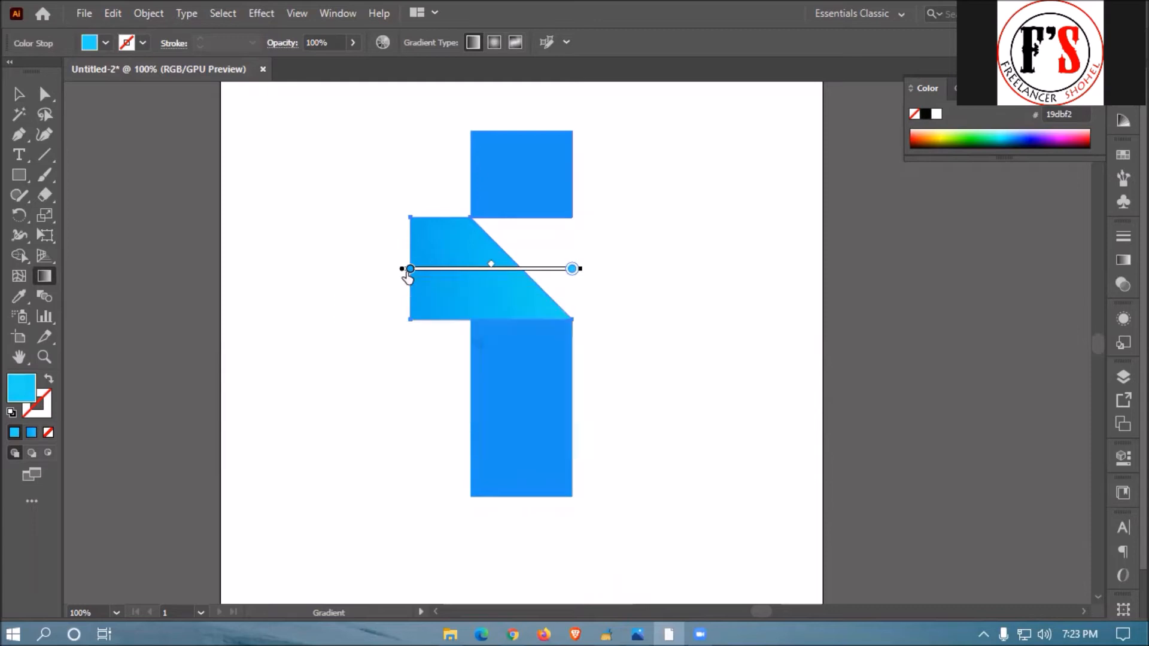
double_click(410, 269)
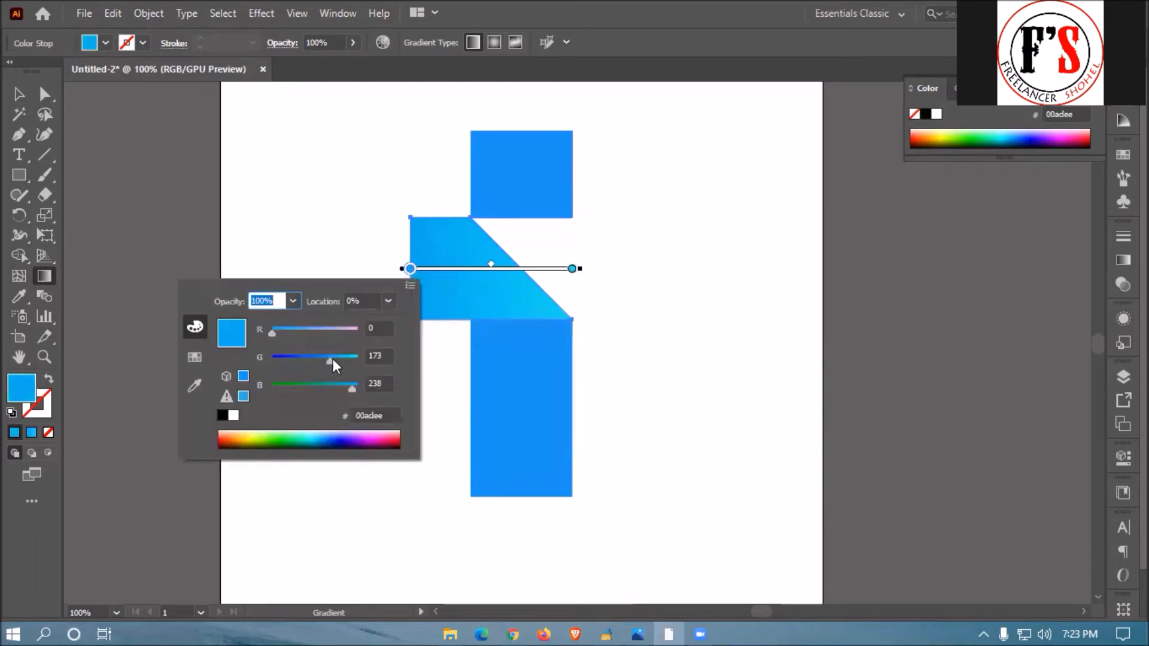
left_click_drag(332, 361, 315, 362)
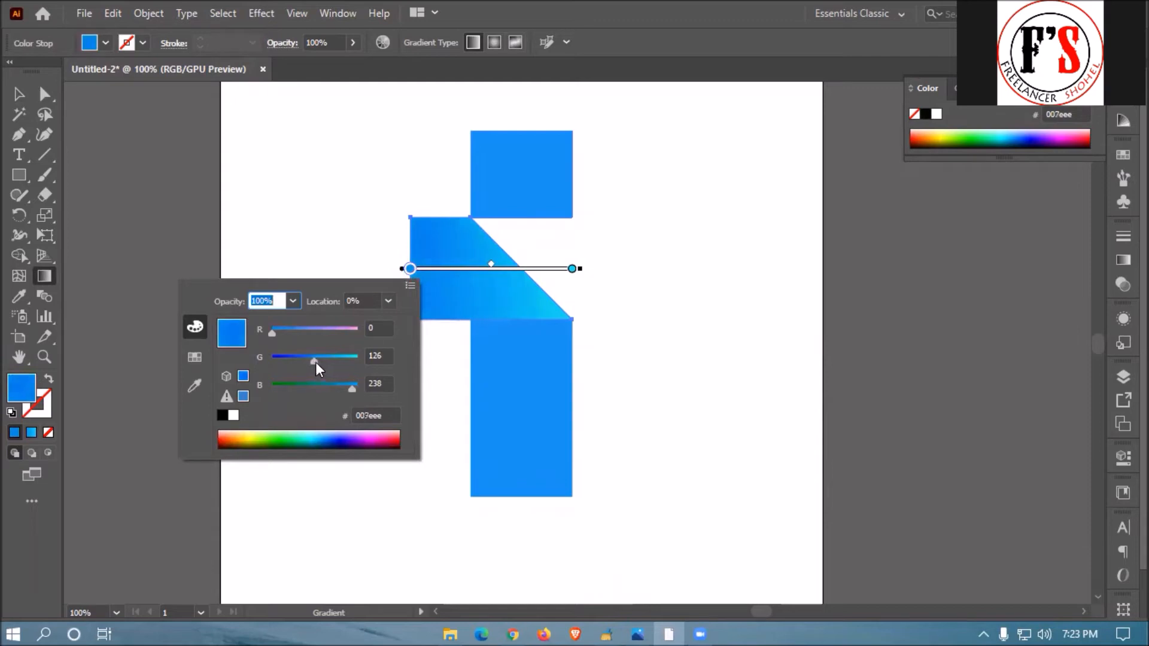
key("Escape")
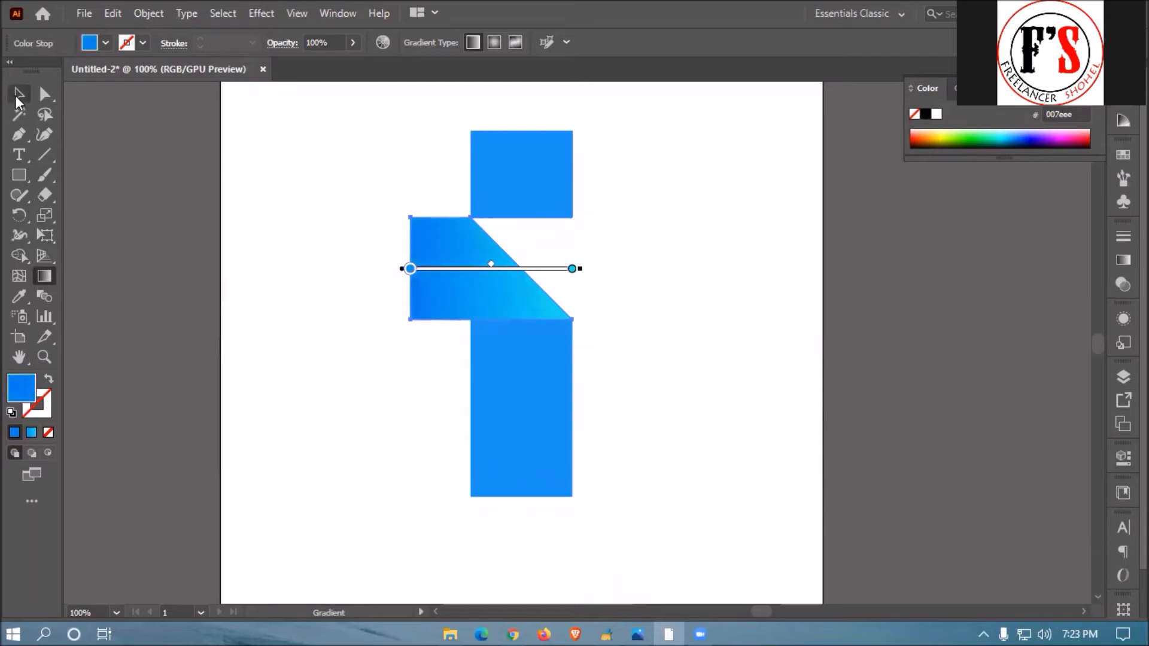
left_click(19, 94)
left_click(225, 216)
Move the lower bar's upper-left anchor point straight up to the crossbar's upper corner, where the diagonal edge begins
left_click(541, 464)
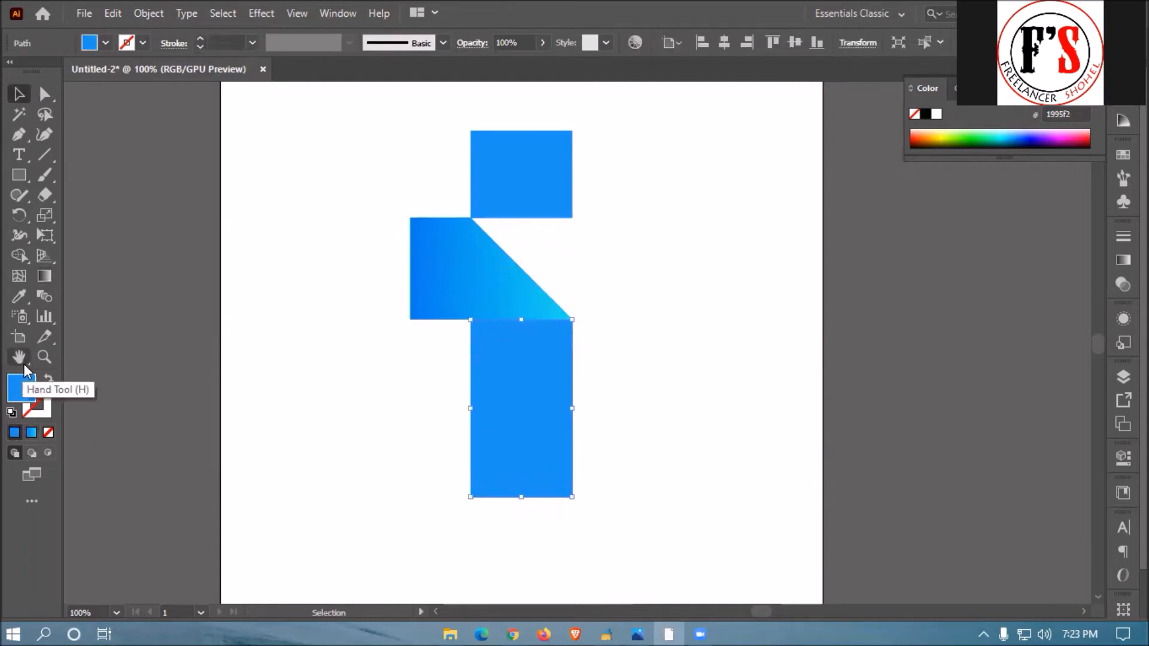
left_click(45, 94)
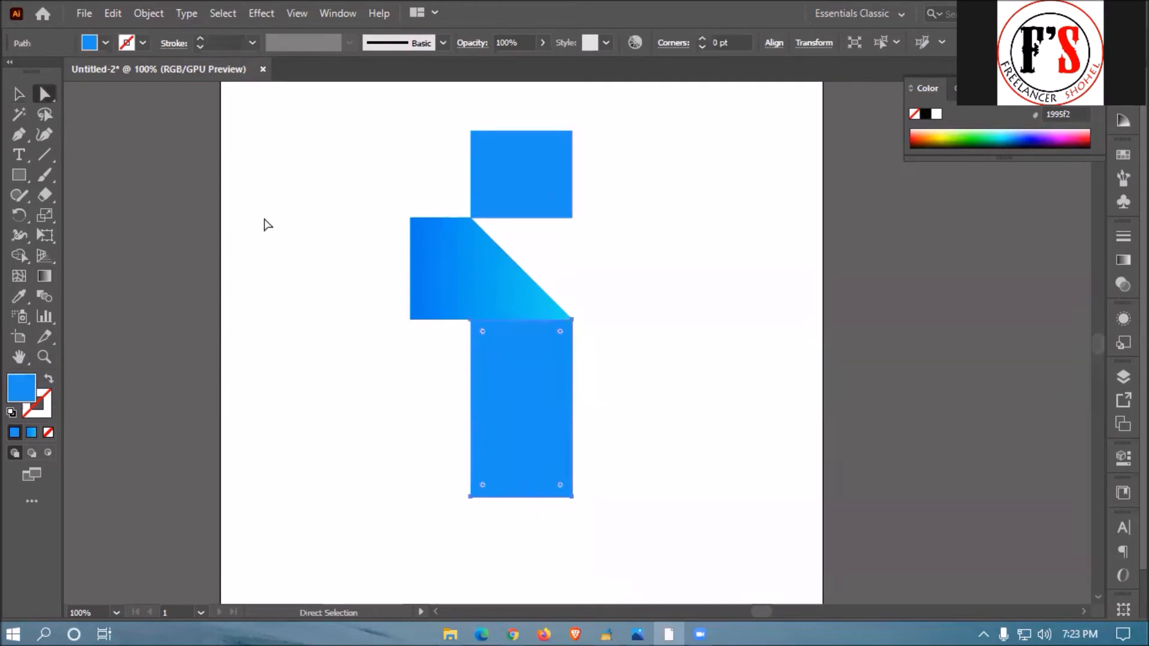
left_click(455, 366)
left_click(471, 323)
left_click(484, 346)
left_click(474, 324)
left_click(487, 343)
left_click(473, 321)
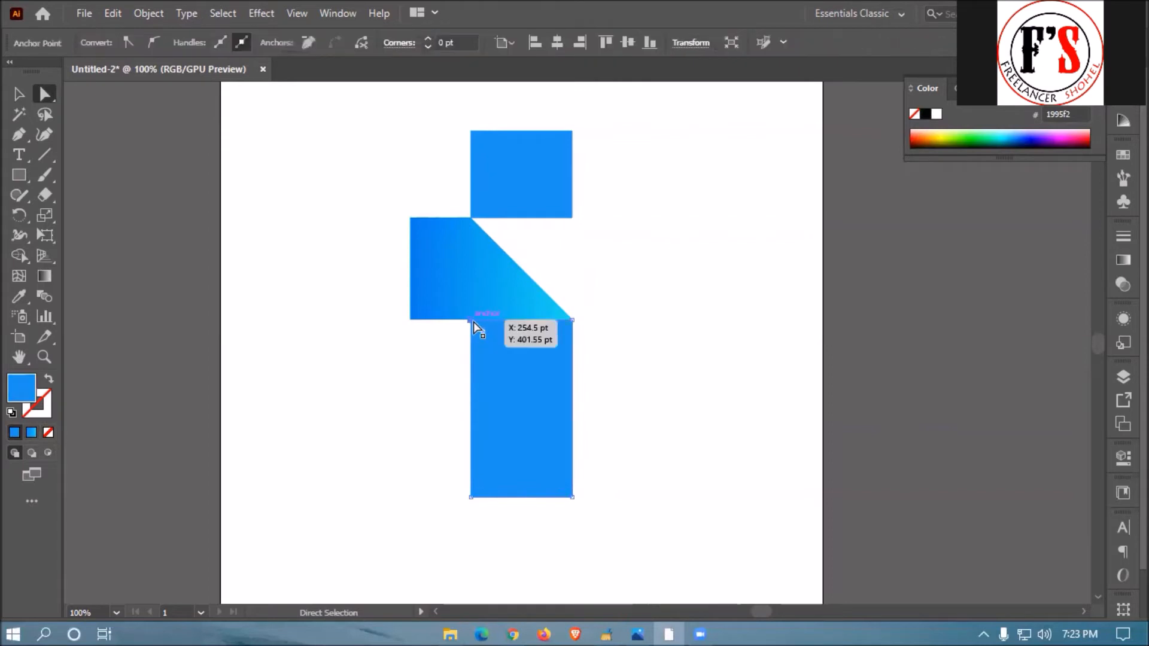
left_click_drag(473, 322, 471, 220)
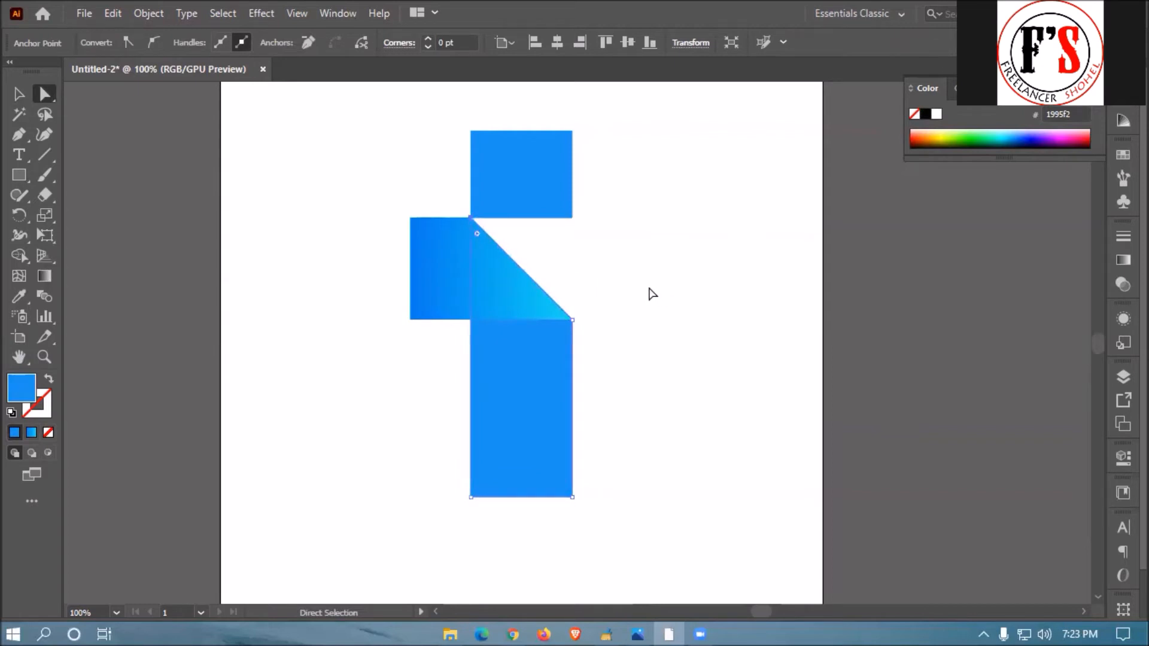
left_click(653, 293)
Fill the lower bar with the same blue linear gradient as the crossbar
left_click(18, 96)
left_click(541, 400)
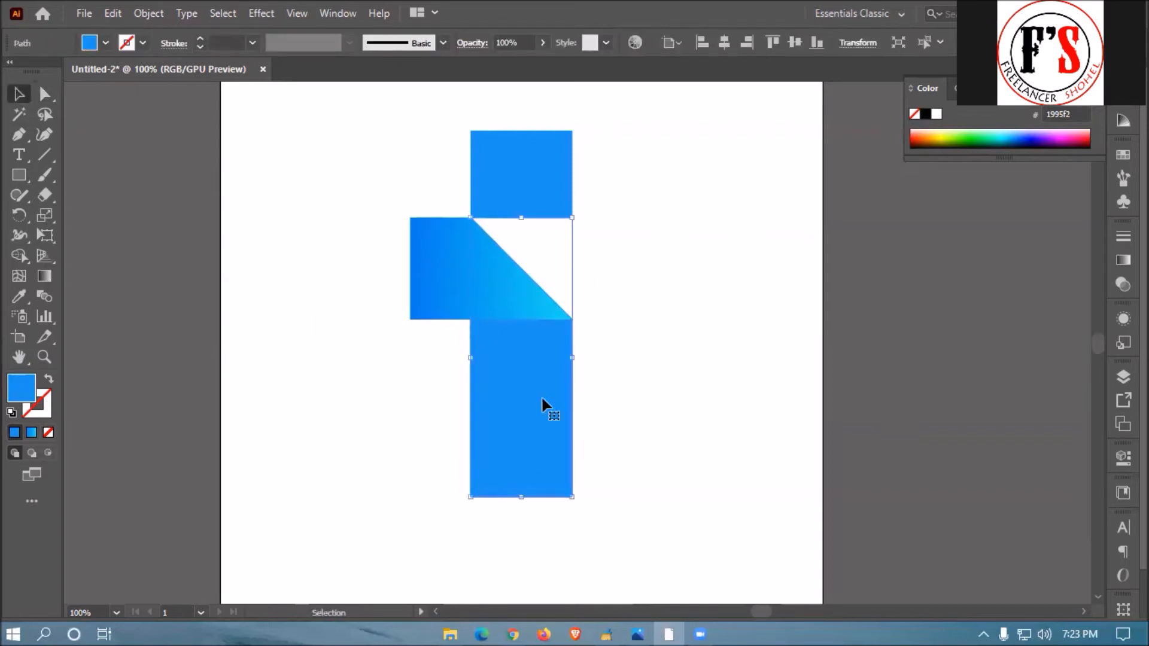
left_click(45, 276)
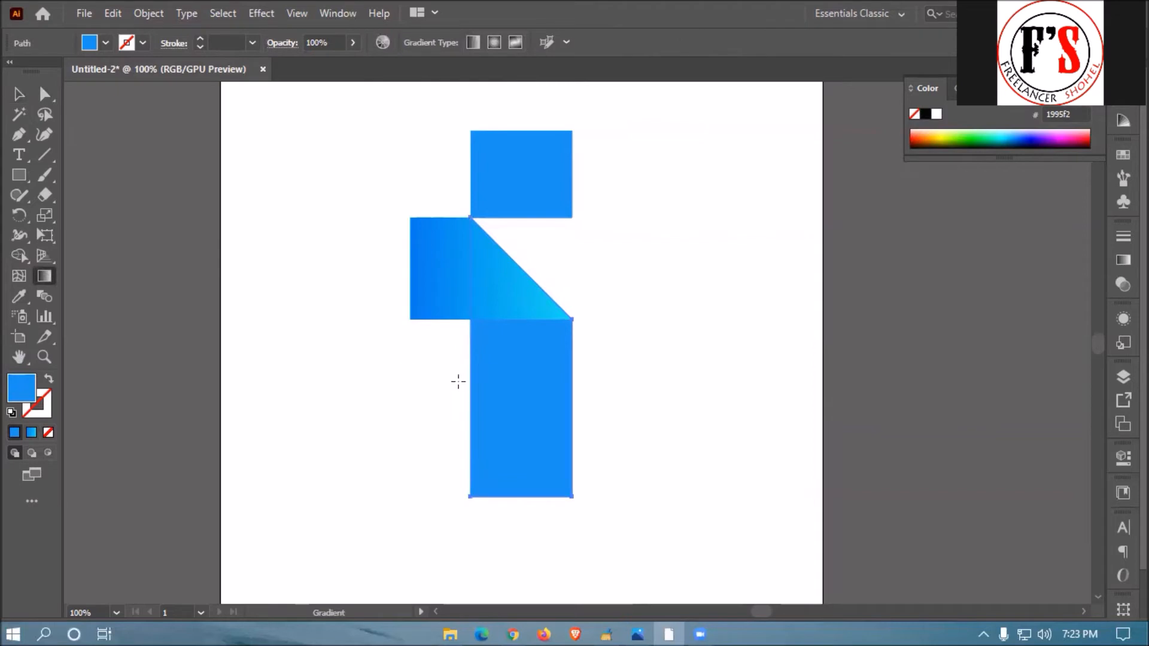
left_click(510, 380)
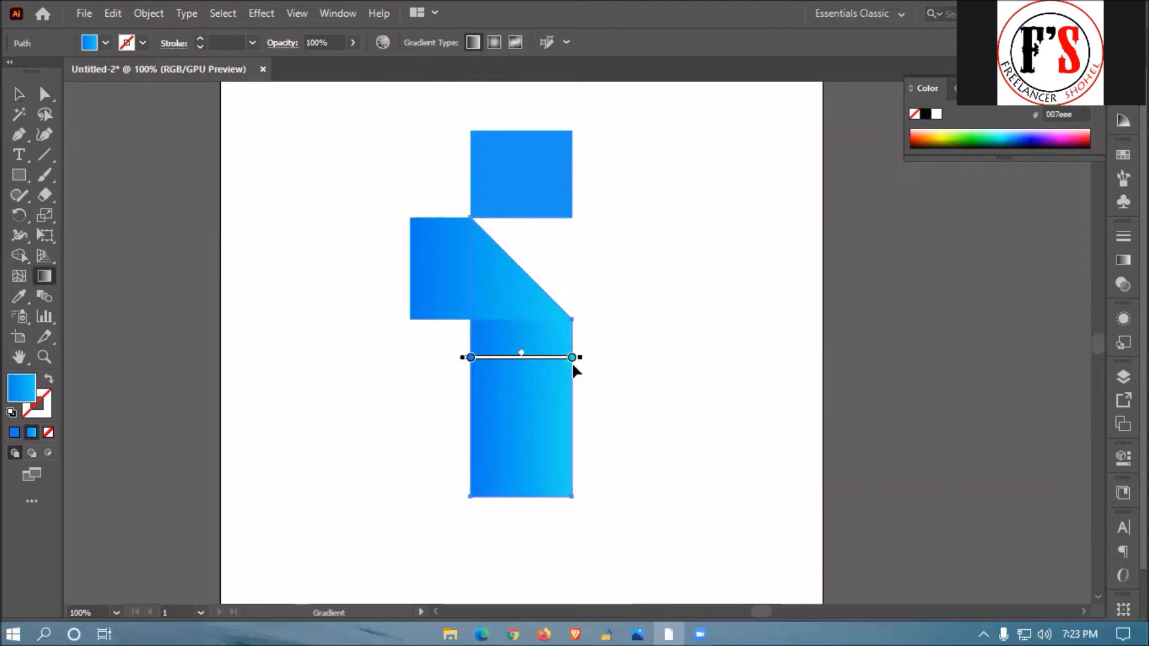
Swap the lower bar's gradient stops so light cyan #19dbf2 is at the left edge and the darker blue near the right
mouse_move(573, 359)
left_mouse_down()
mouse_move(508, 359)
mouse_move(563, 357)
left_mouse_up()
left_click_drag(569, 355, 449, 357)
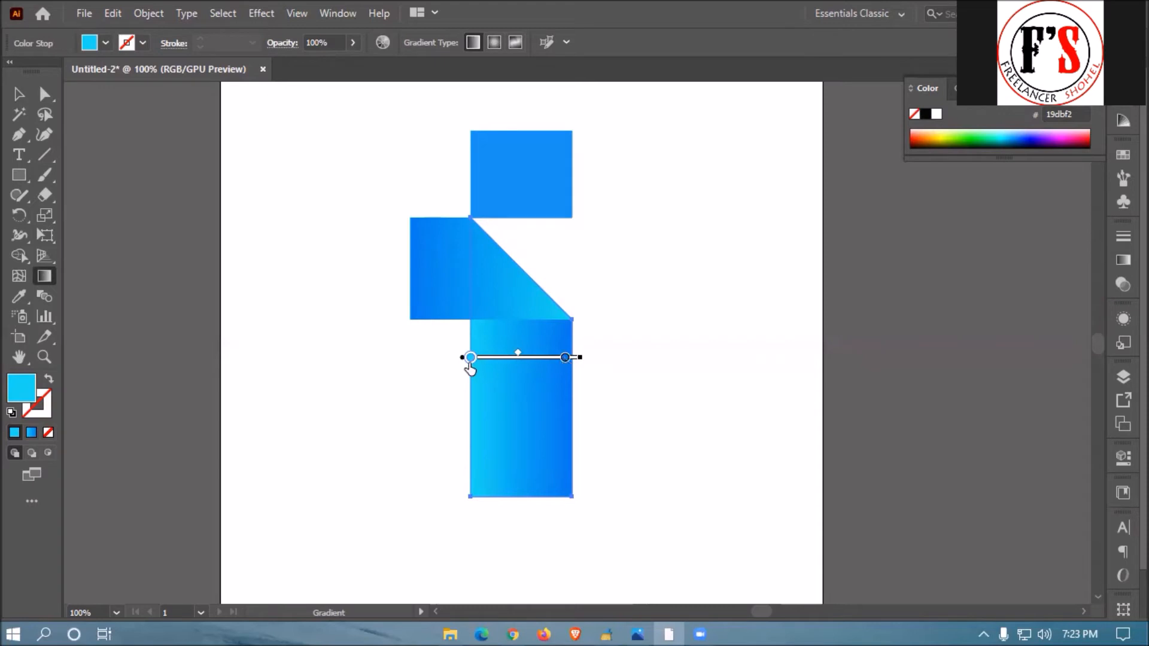
mouse_move(470, 358)
left_mouse_down()
mouse_move(546, 358)
mouse_move(470, 358)
left_mouse_up()
left_click(18, 94)
left_click(297, 323)
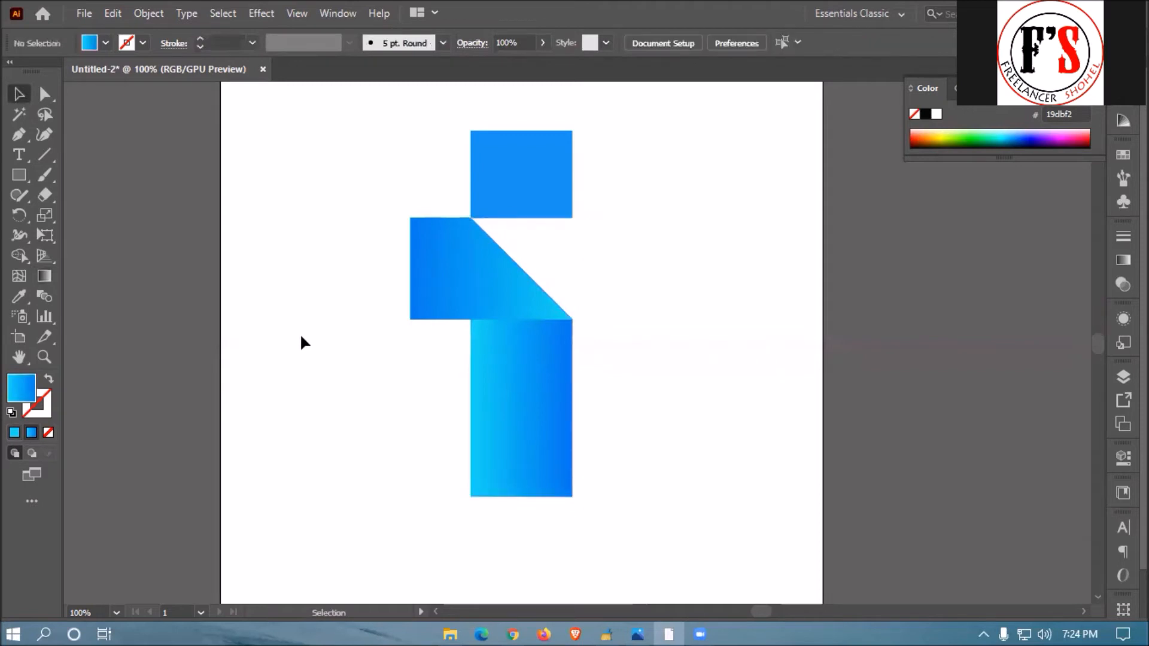
Copy the lower bar's gradient onto the top square with the Eyedropper
left_click(513, 216)
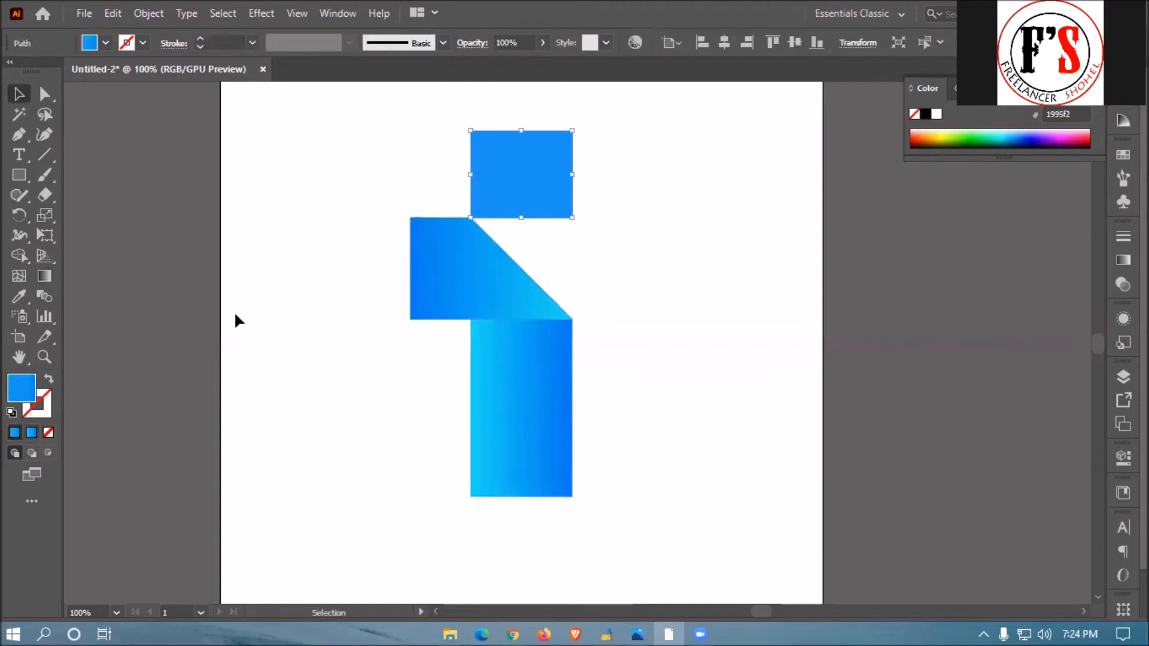
key("i")
left_click(497, 436)
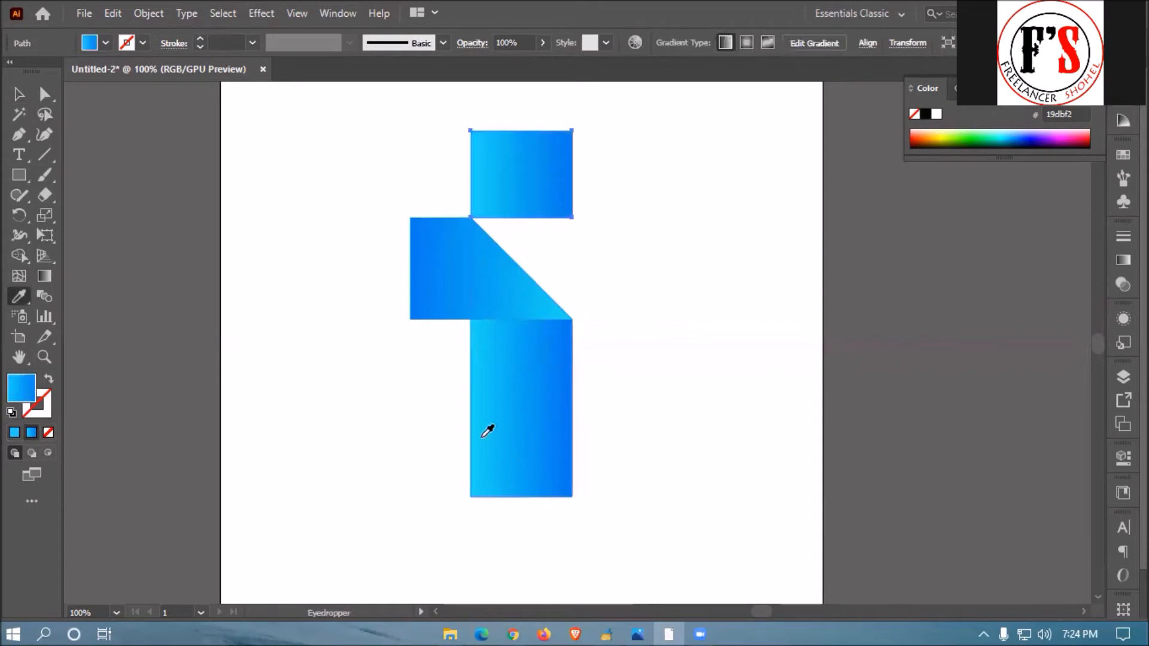
left_click(19, 94)
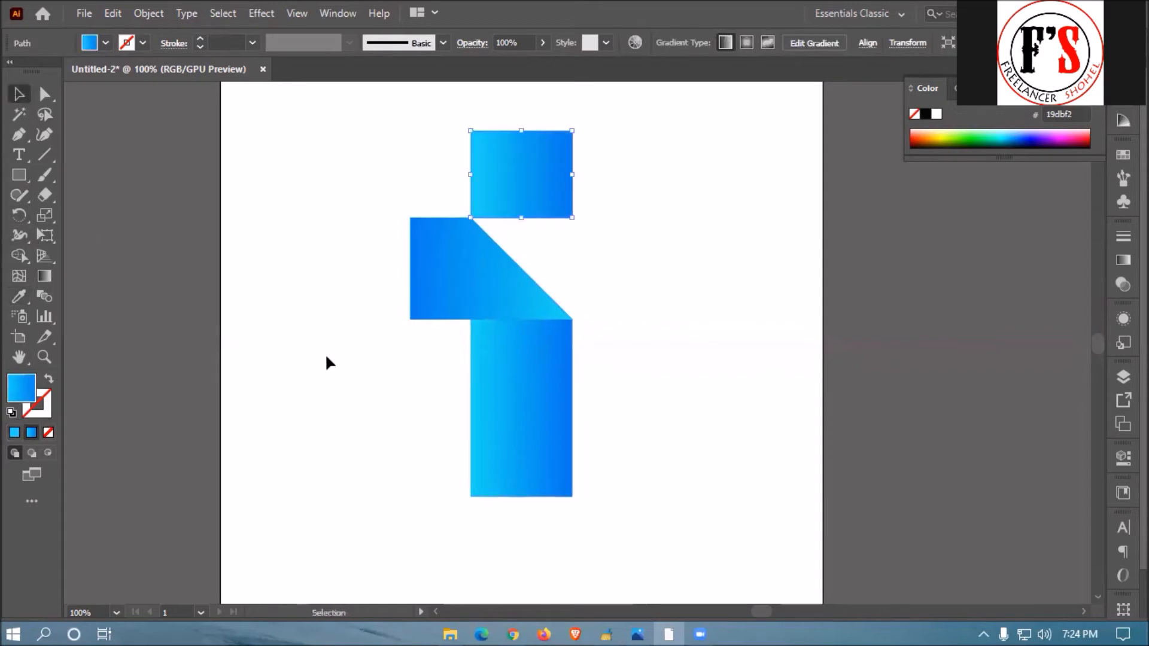
left_click(349, 397)
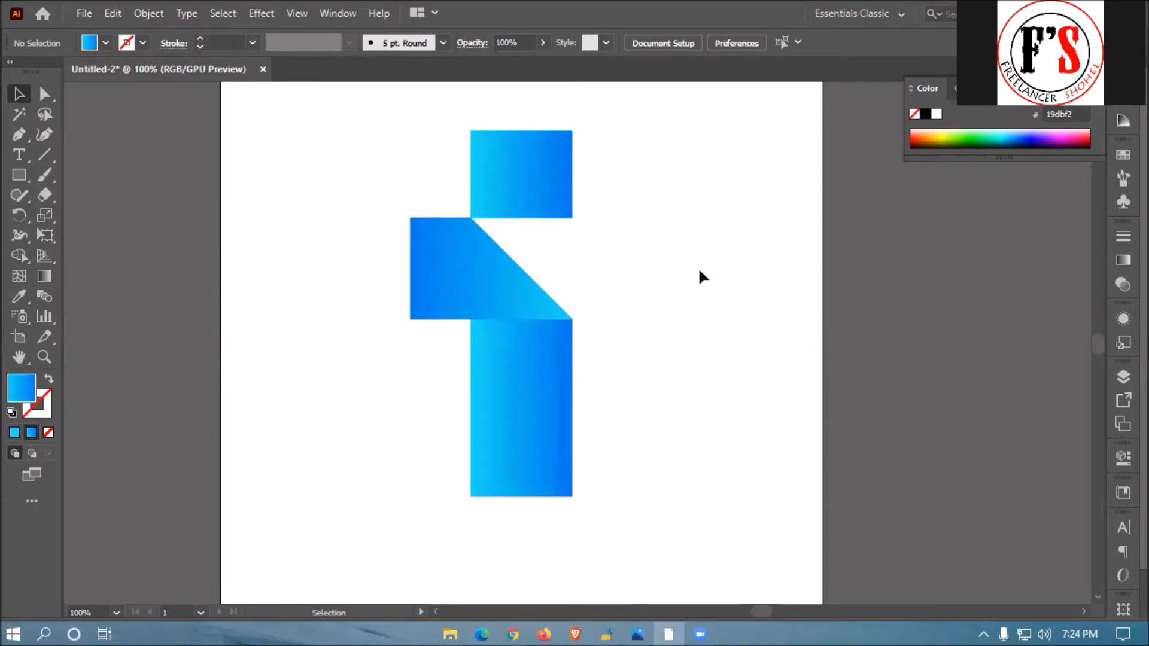
Shorten the crossbar slightly by nudging its two left anchor points to the right together
left_click(43, 95)
left_click_drag(355, 195, 426, 361)
key("Right")
key("Right")
key("Right")
key("Right")
key("Right")
key("Right")
key("Right")
key("Right")
key("Right")
key("Right")
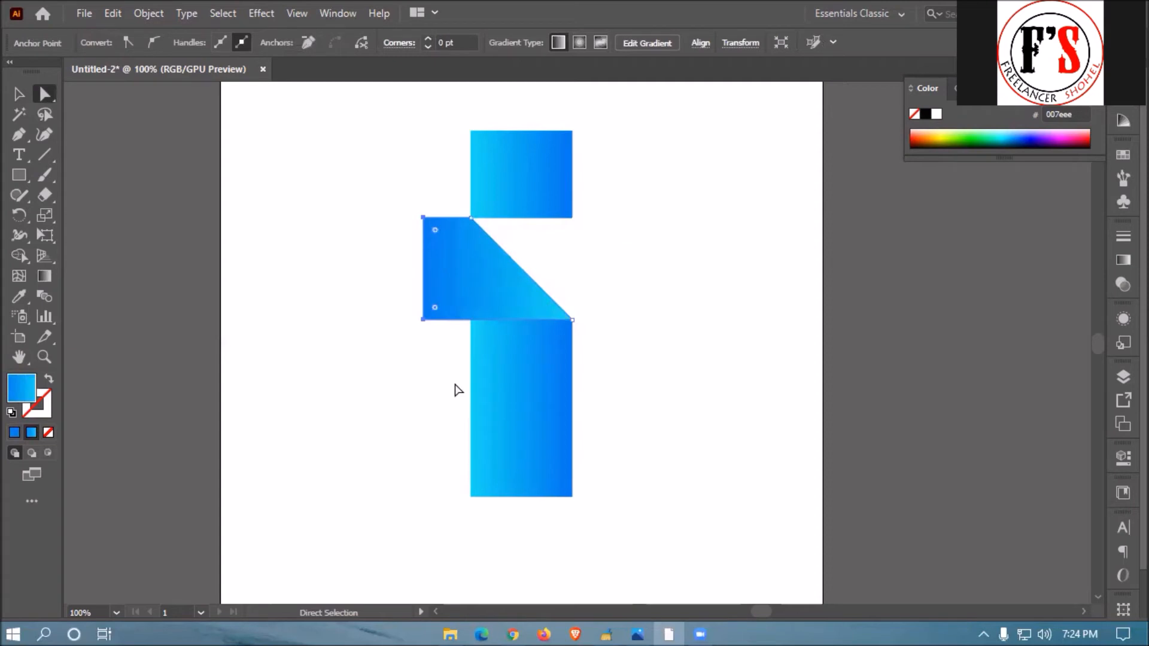
left_click(419, 395)
left_click(18, 94)
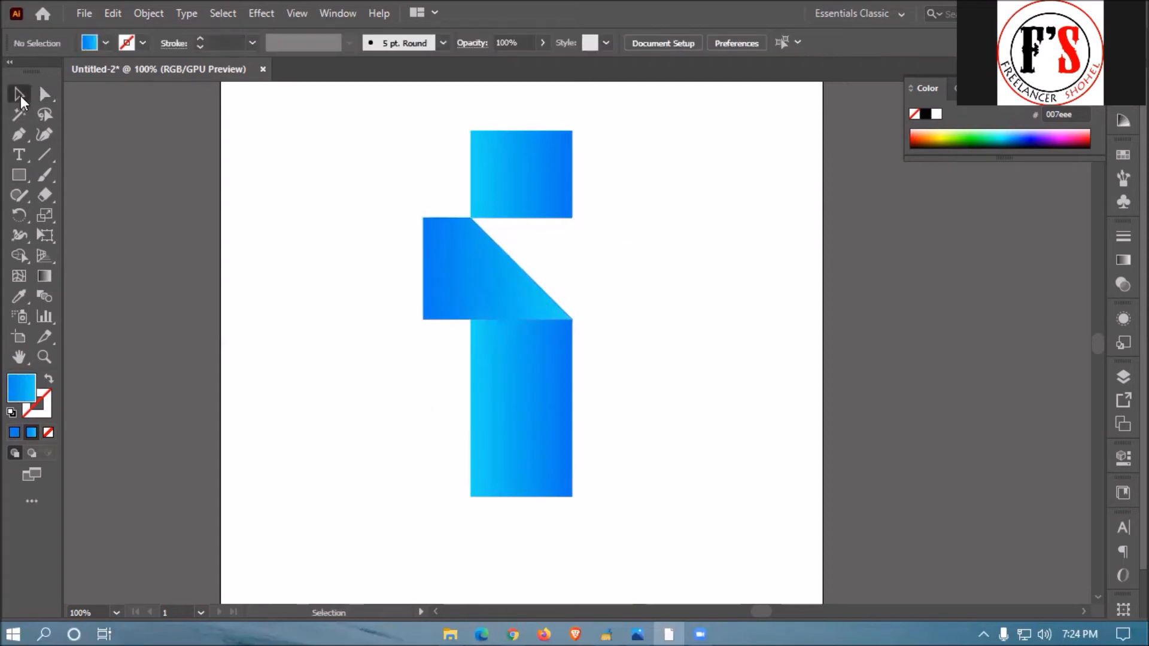
Group the square, crossbar and lower bar, and centre the group on the artboard both horizontally and vertically
left_click_drag(654, 166, 394, 529)
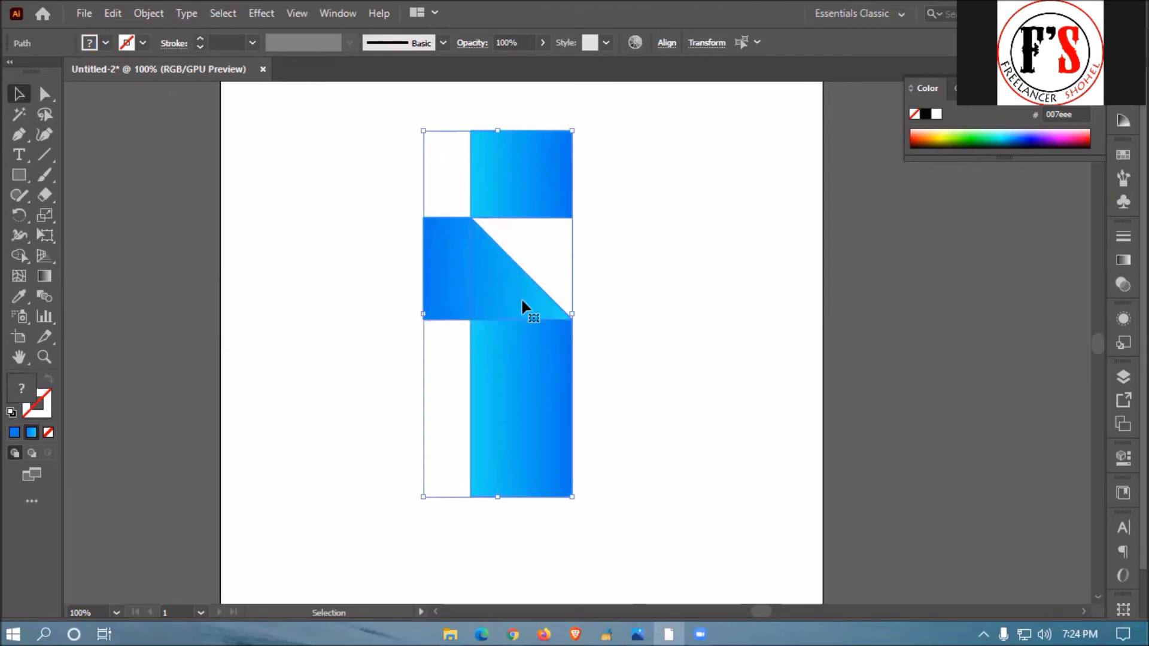
key("ctrl+g")
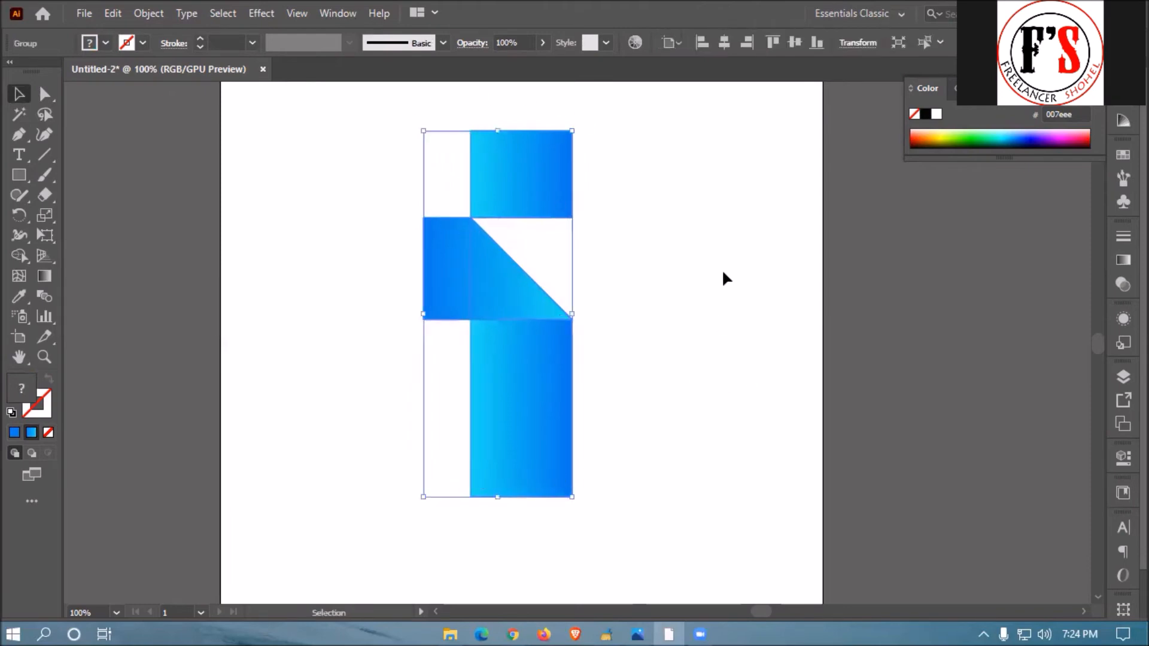
left_click(722, 268)
left_click(501, 304)
left_click(742, 42)
left_click(724, 44)
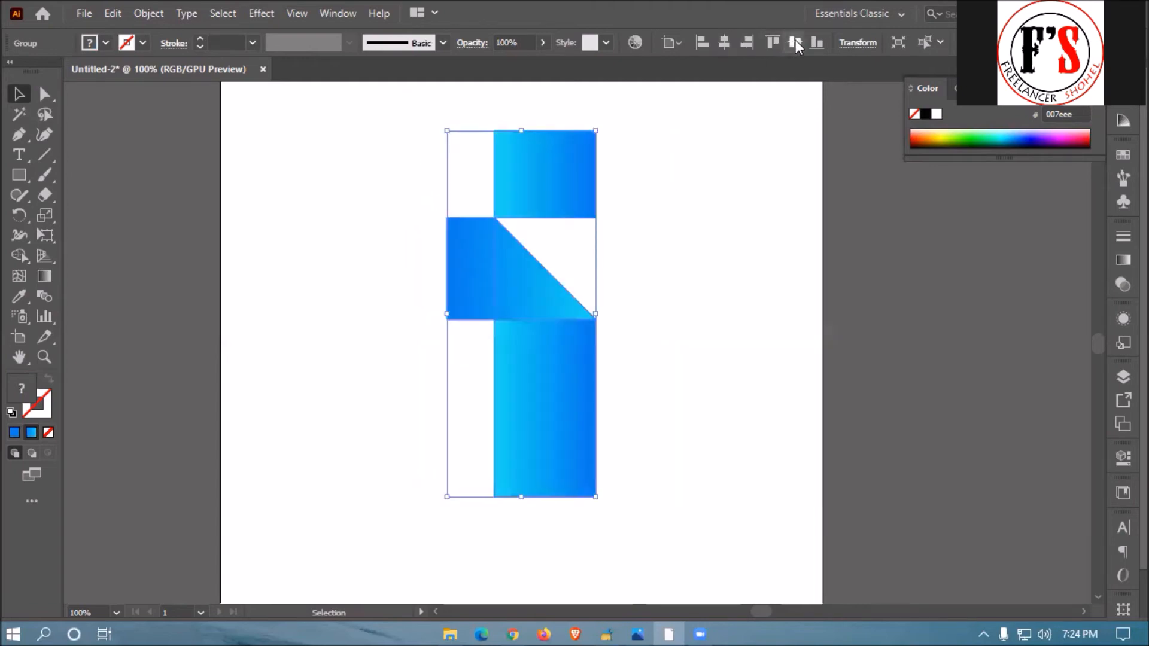
left_click(703, 291)
Reposition the grouped logo and align it to the artboard's centre again
scroll(704, 290, "down", 1)
scroll(706, 296, "up", 2)
scroll(711, 303, "down", 2)
scroll(713, 303, "up", 2)
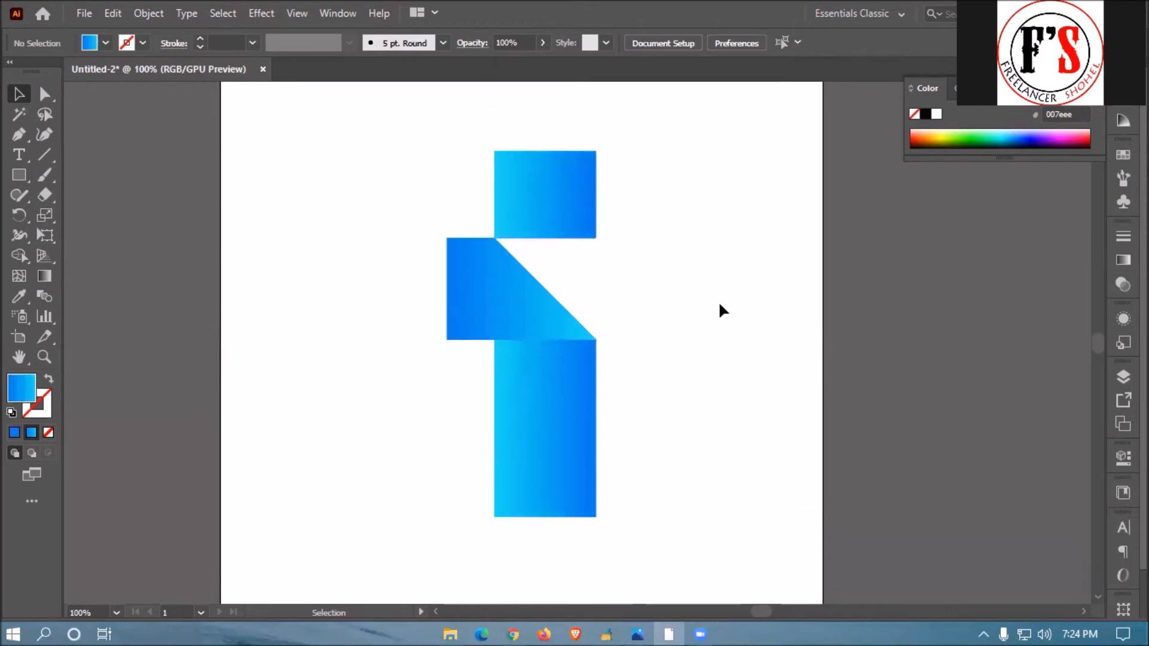
scroll(719, 299, "down", 1)
left_click_drag(724, 267, 631, 282)
left_click_drag(555, 359, 508, 401)
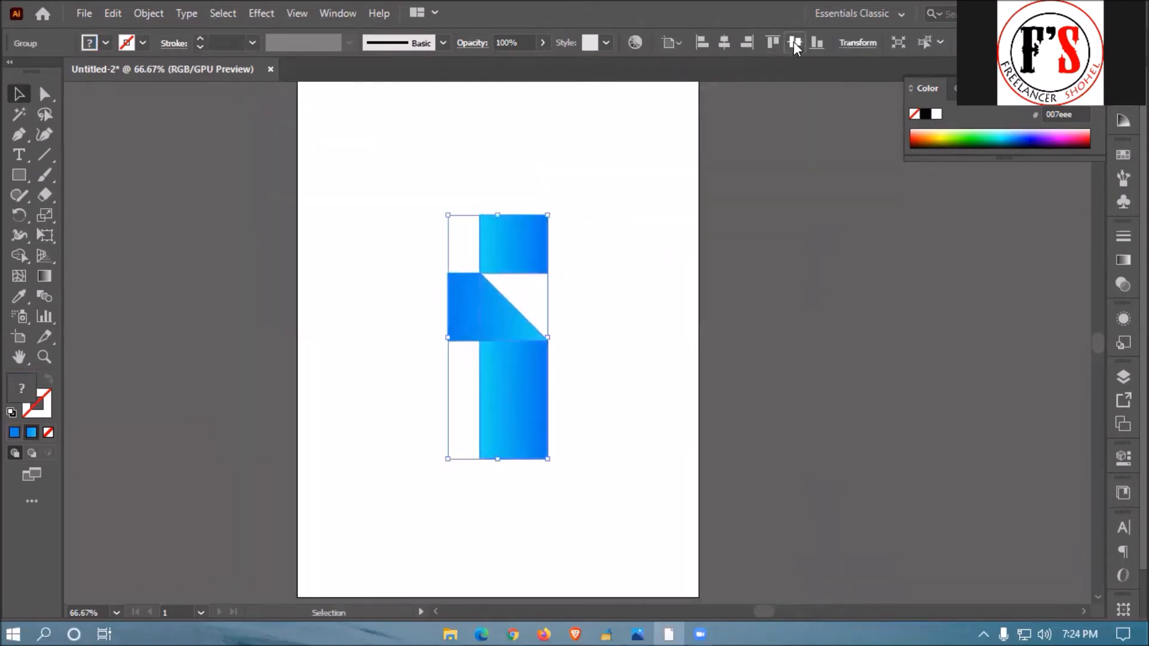
left_click(686, 182)
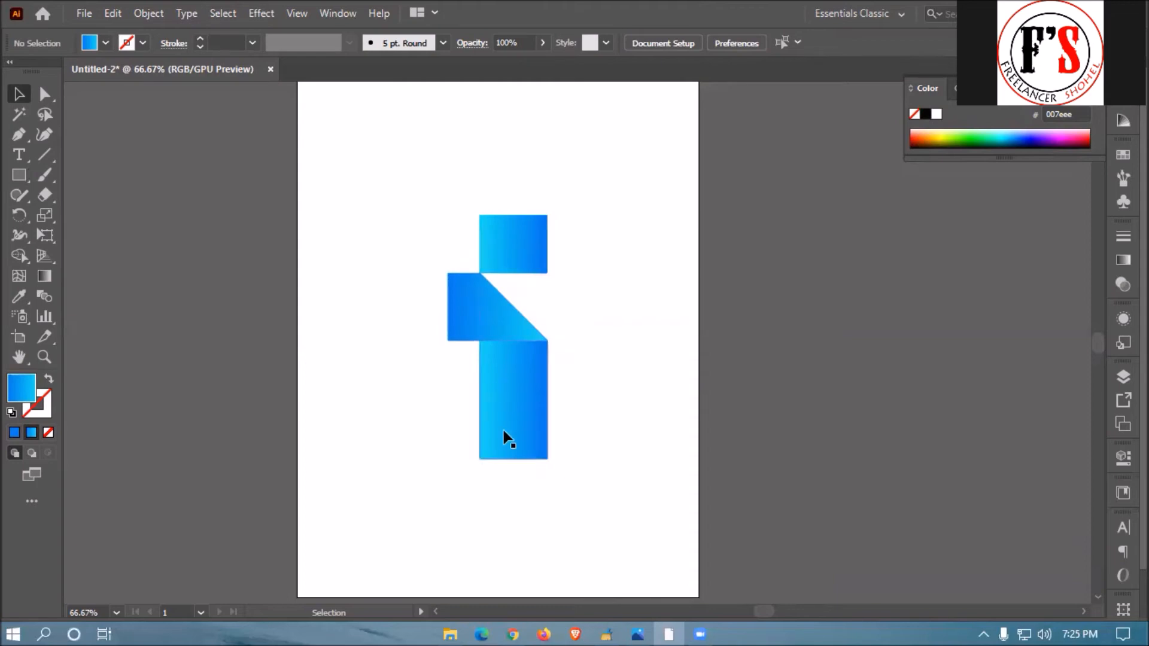
Lengthen the lower bar by nudging its two bottom anchor points downward together
left_click(46, 97)
left_click_drag(472, 492, 595, 454)
key("Down")
key("Down")
key("Down")
key("Down")
key("Down")
key("Down")
key("Down")
key("Down")
key("Down")
key("Down")
key("Down")
key("Down")
key("Down")
key("Down")
key("Down")
key("Down")
key("Down")
key("Down")
key("Down")
key("Down")
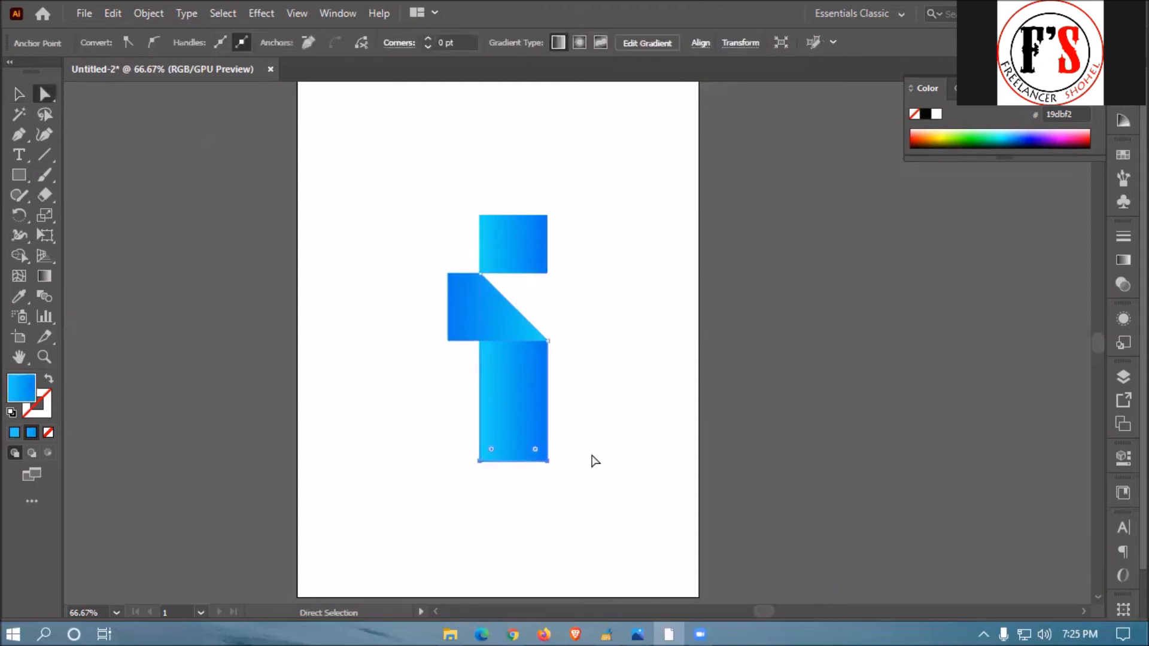
key("Down")
key("Down")
key("Down")
key("Down")
key("Down")
key("Down")
key("Down")
key("Down")
key("Down")
key("Down")
key("Down")
key("Down")
key("Down")
key("Down")
key("Down")
key("Down")
key("Down")
key("Down")
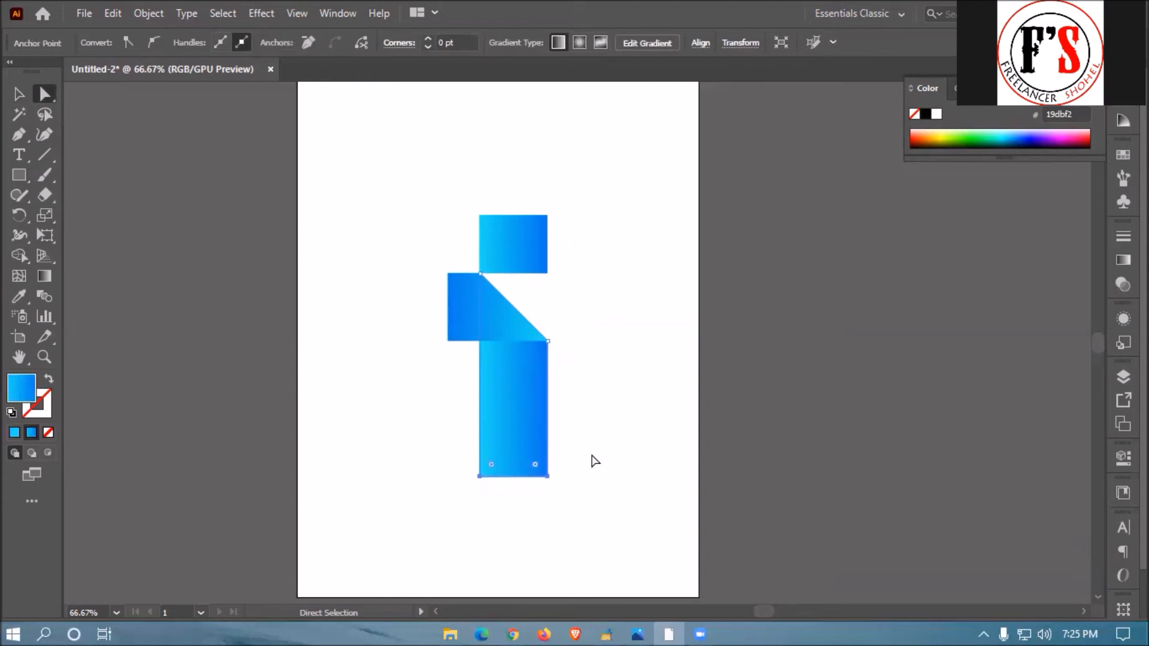
left_click(594, 456)
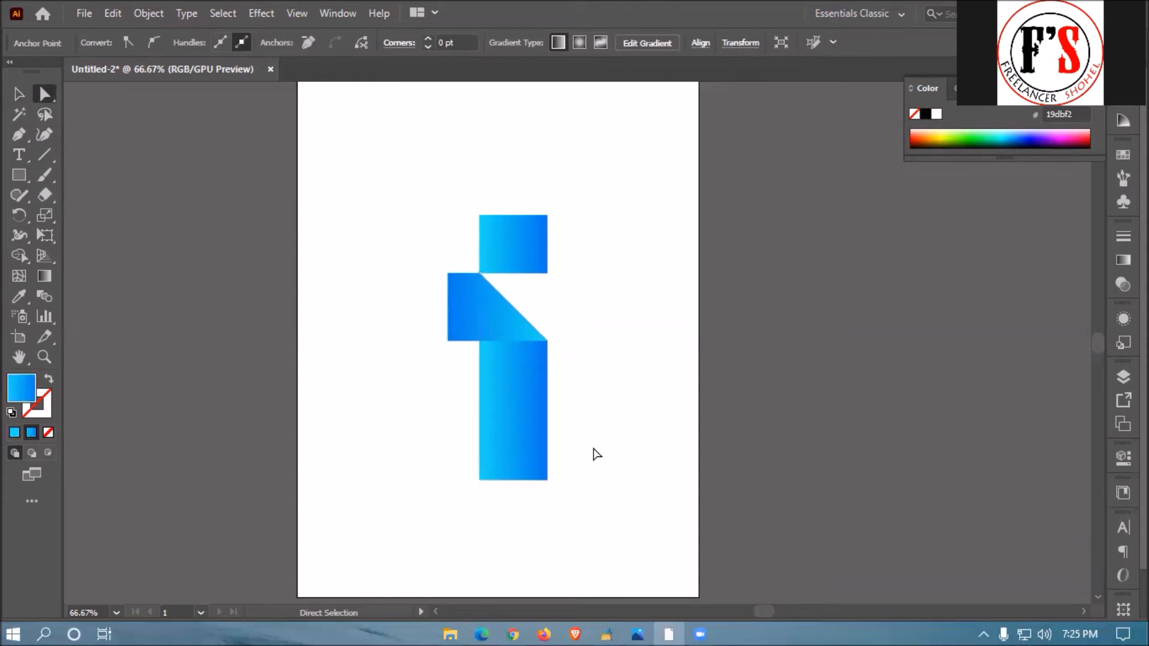
Move the whole grouped logo to the left side of the artboard
left_click(19, 94)
left_click_drag(403, 174, 599, 491)
left_click_drag(503, 422, 393, 426)
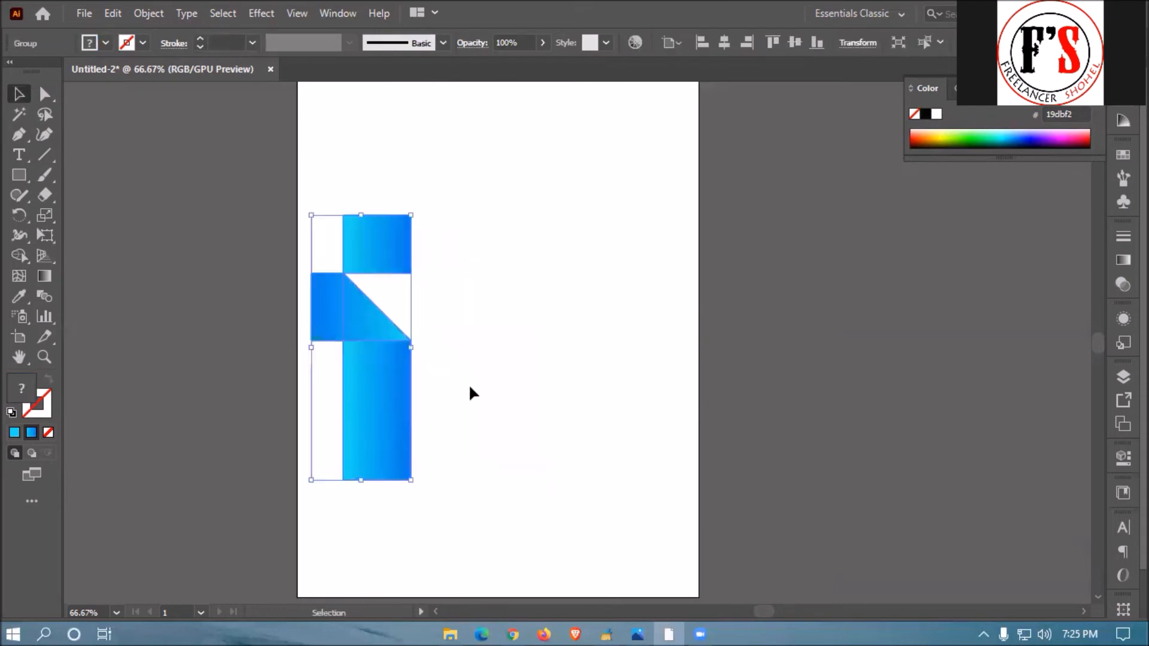
left_click(535, 342)
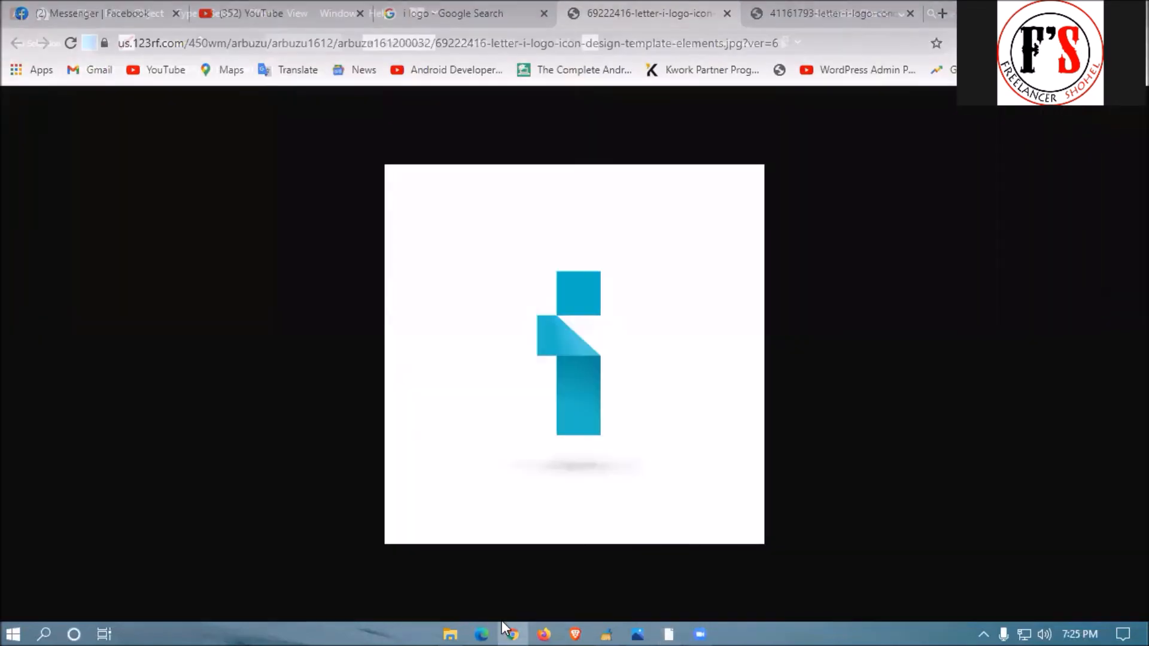
Draw a tall gradient-filled rectangle beside the i logo, level with its base, and shift it slightly to the right
left_click(289, 423)
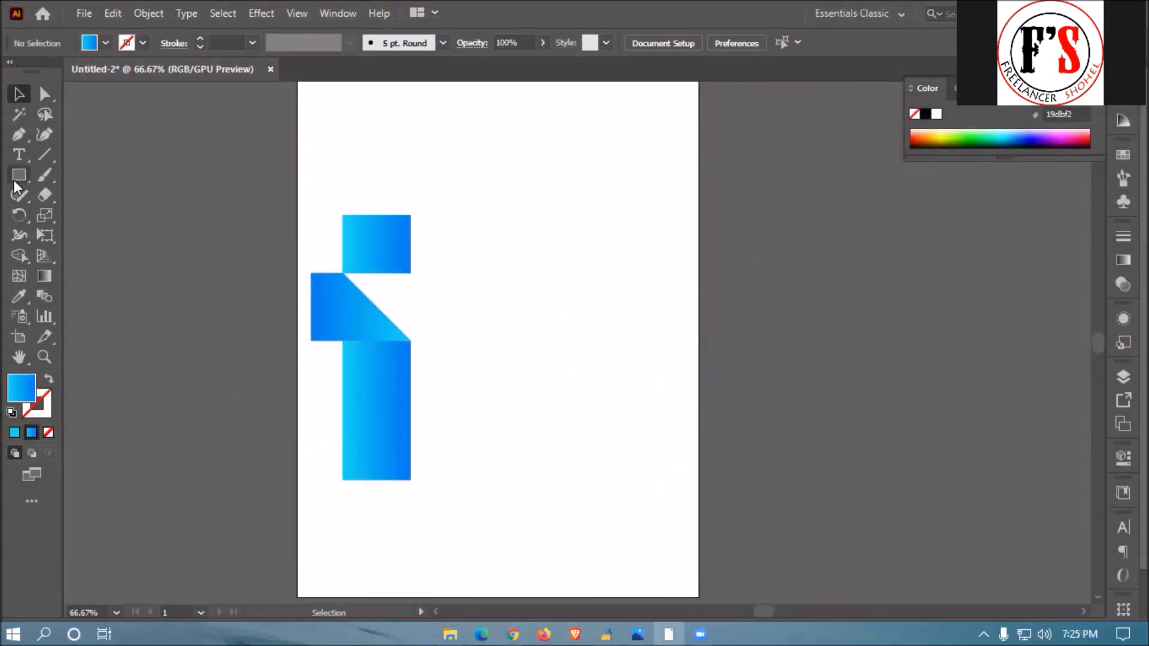
left_click(16, 177)
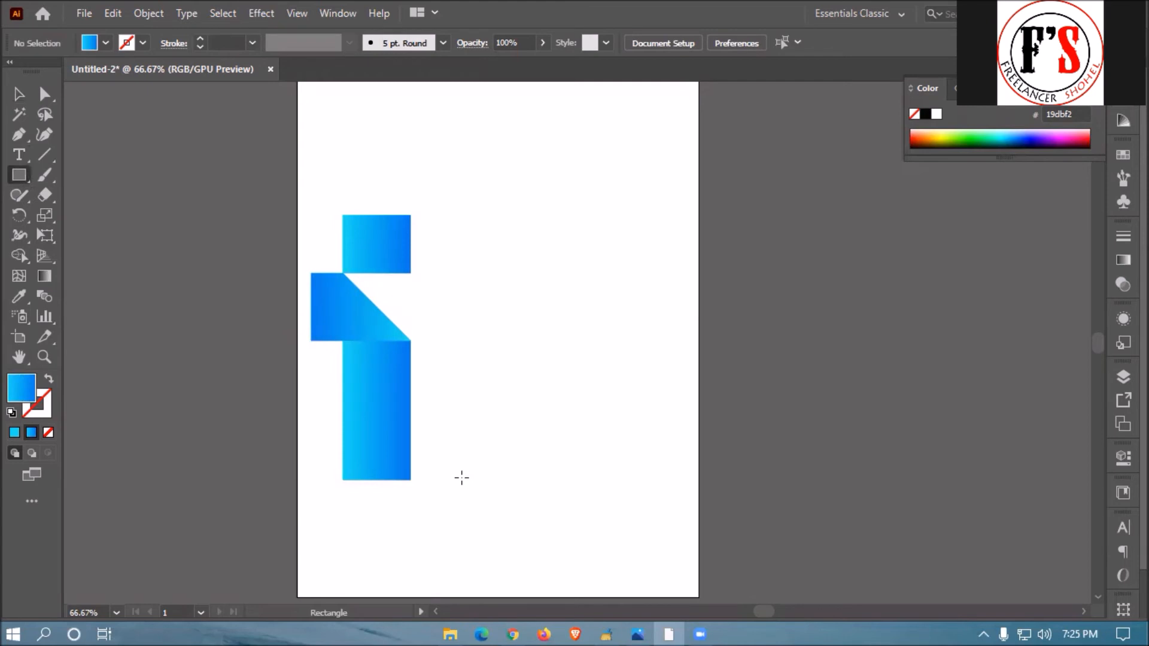
mouse_move(462, 479)
left_mouse_down()
mouse_move(559, 380)
mouse_move(533, 308)
mouse_move(521, 340)
mouse_move(529, 327)
left_mouse_up()
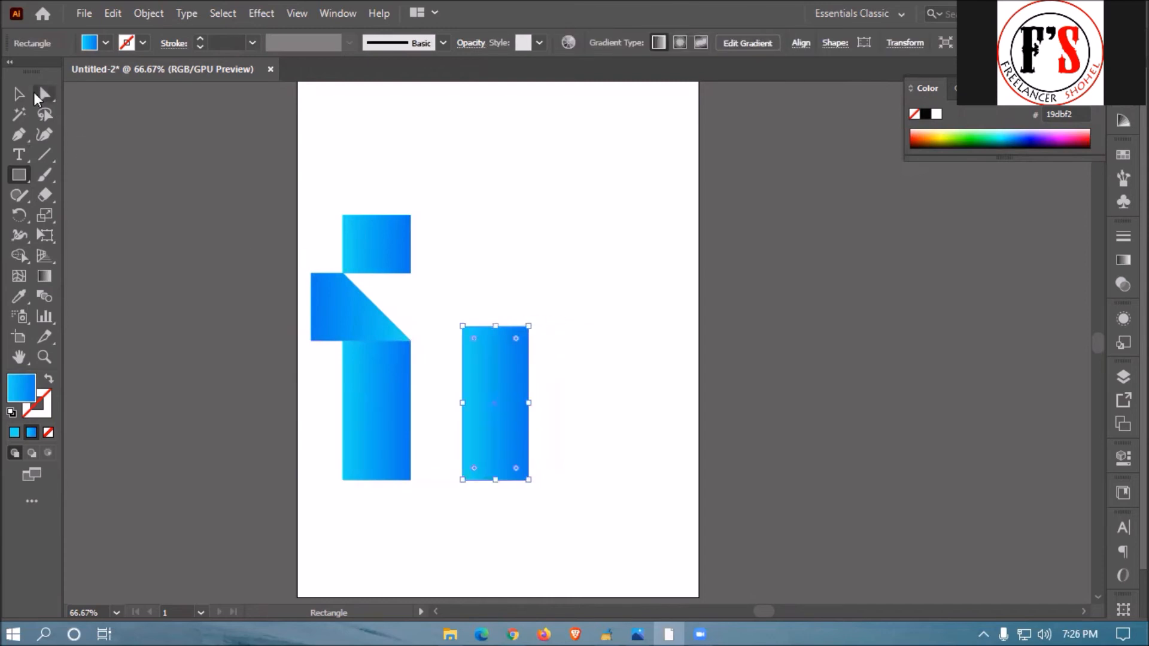
key("v")
left_click_drag(496, 401, 531, 395)
left_click(668, 347)
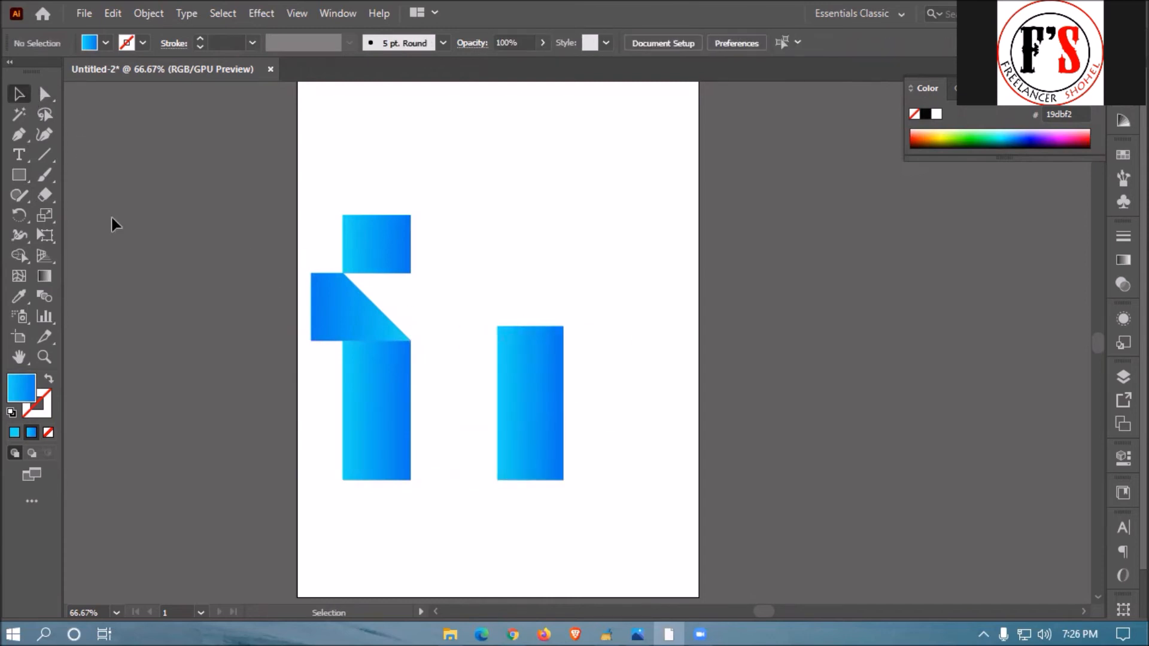
Draw a gradient-filled circle with the Ellipse tool, overlapping the upper end of the new rectangle
left_click_drag(23, 178, 66, 214)
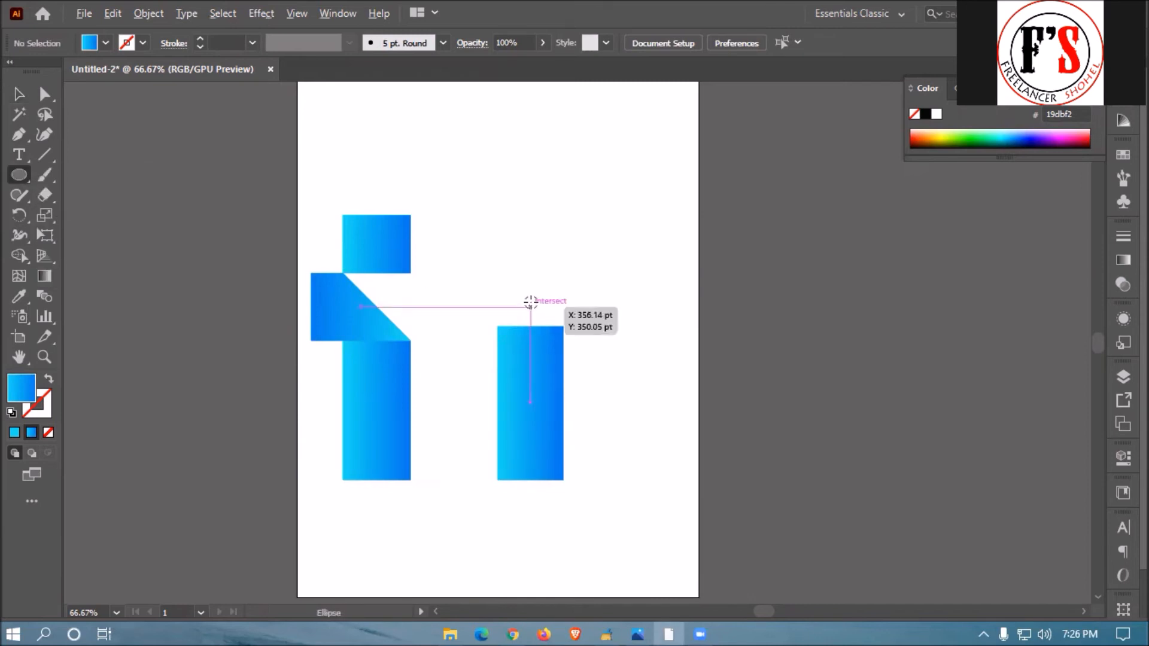
mouse_move(527, 273)
left_mouse_down()
mouse_move(613, 315)
mouse_move(606, 291)
left_mouse_up()
left_click(19, 94)
left_click_drag(531, 234, 539, 234)
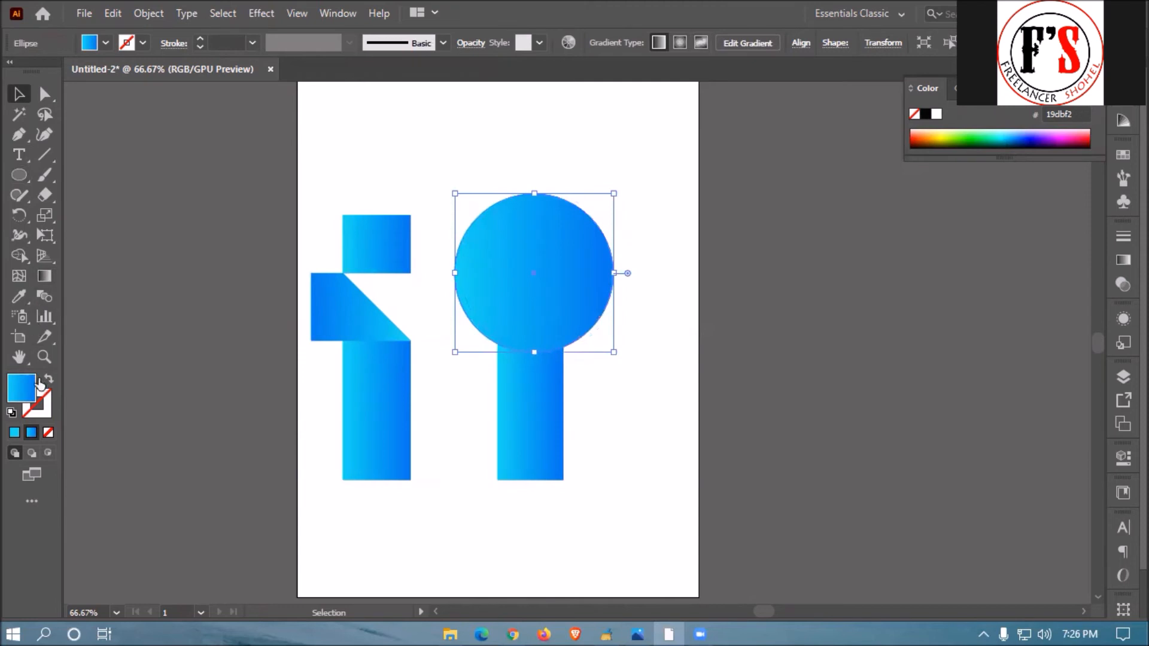
Swap the circle's fill and stroke, and set the gradient stroke weight to 50 pt to form a ring
left_click(48, 379)
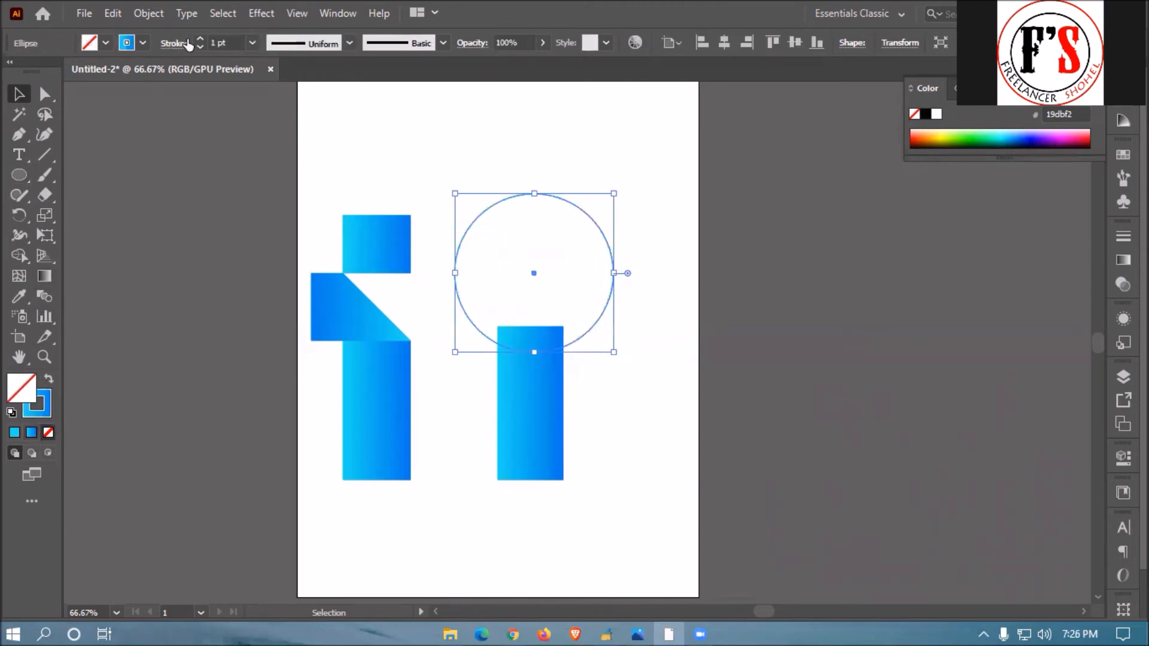
mouse_move(199, 38)
left_mouse_down()
mouse_move(196, 49)
mouse_move(201, 37)
left_mouse_up()
left_click(650, 245)
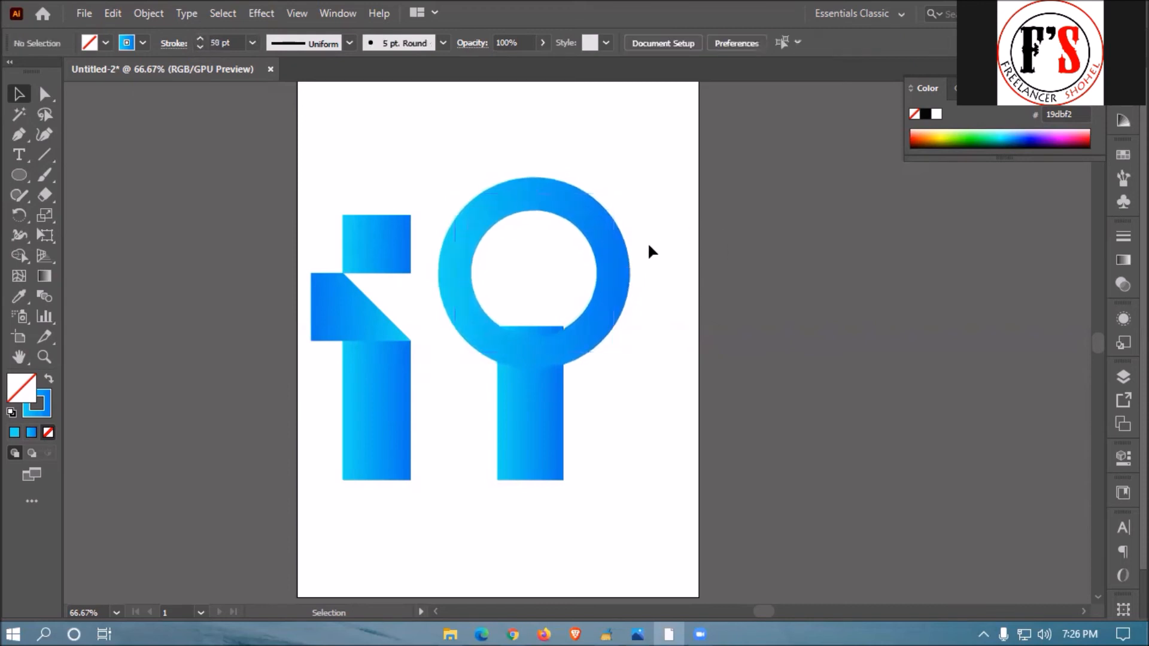
Align the ring and the rectangle below it by their horizontal centres
left_click(608, 279)
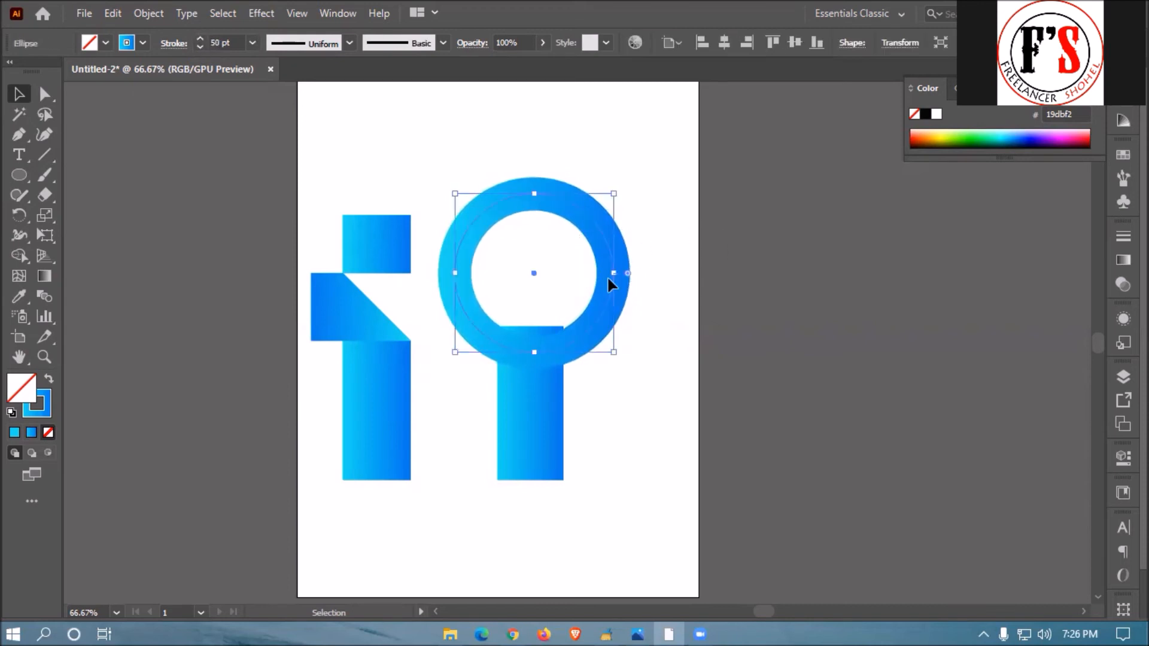
left_click(501, 354, "shift")
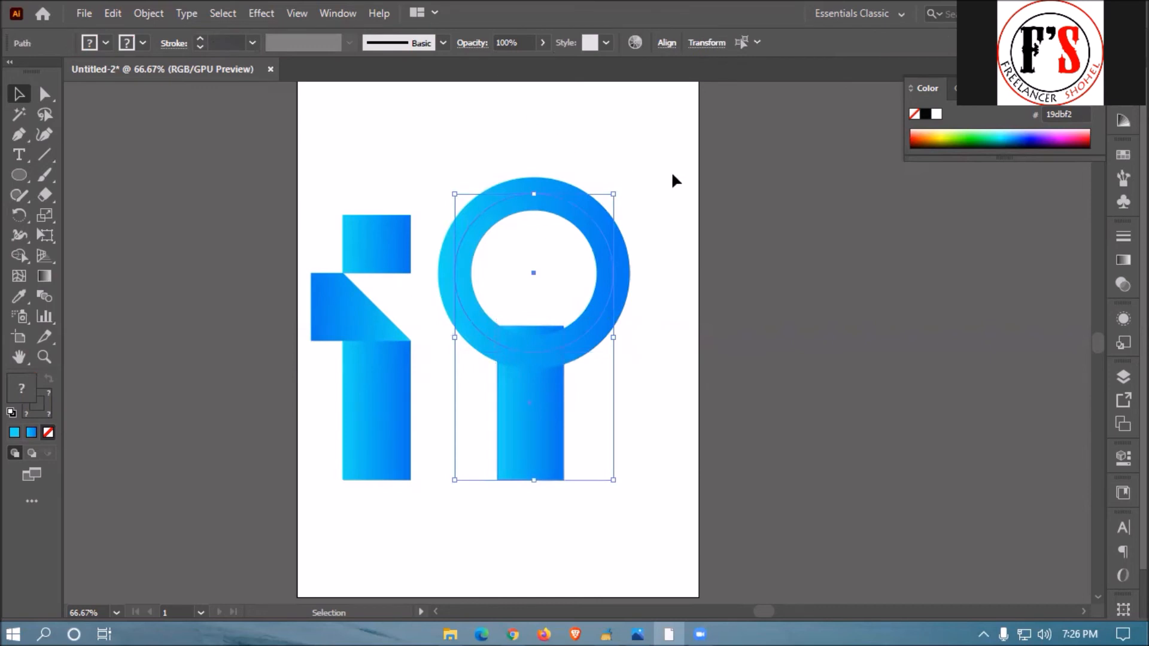
left_click(649, 249)
left_click_drag(609, 373, 461, 298)
left_click(667, 43)
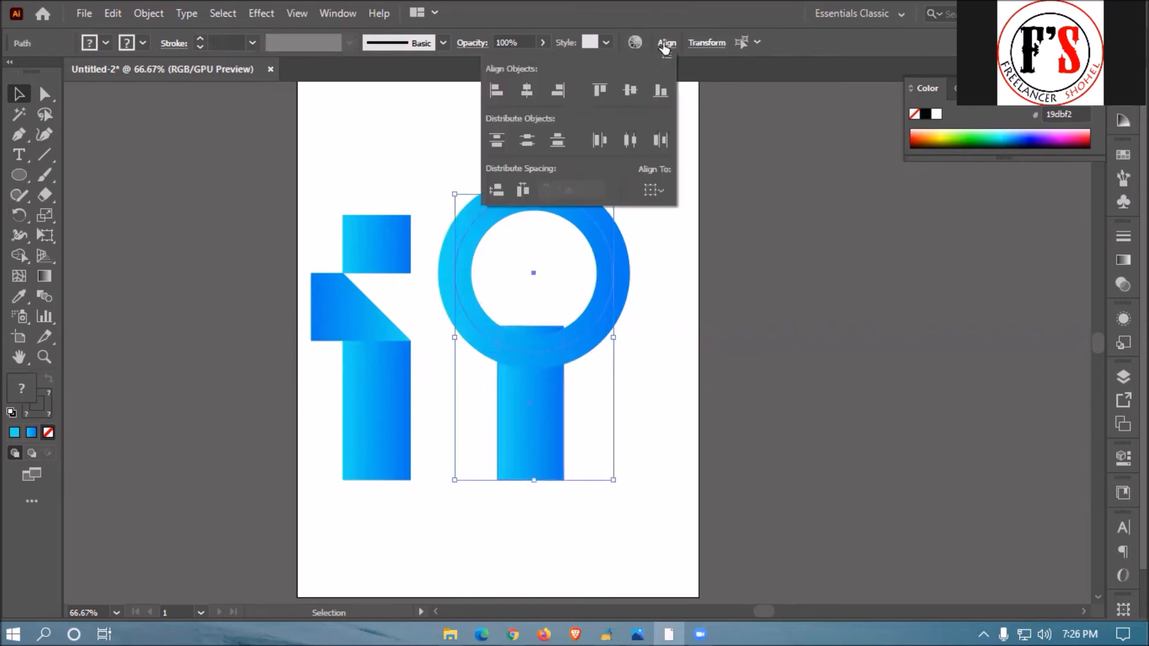
left_click(528, 93)
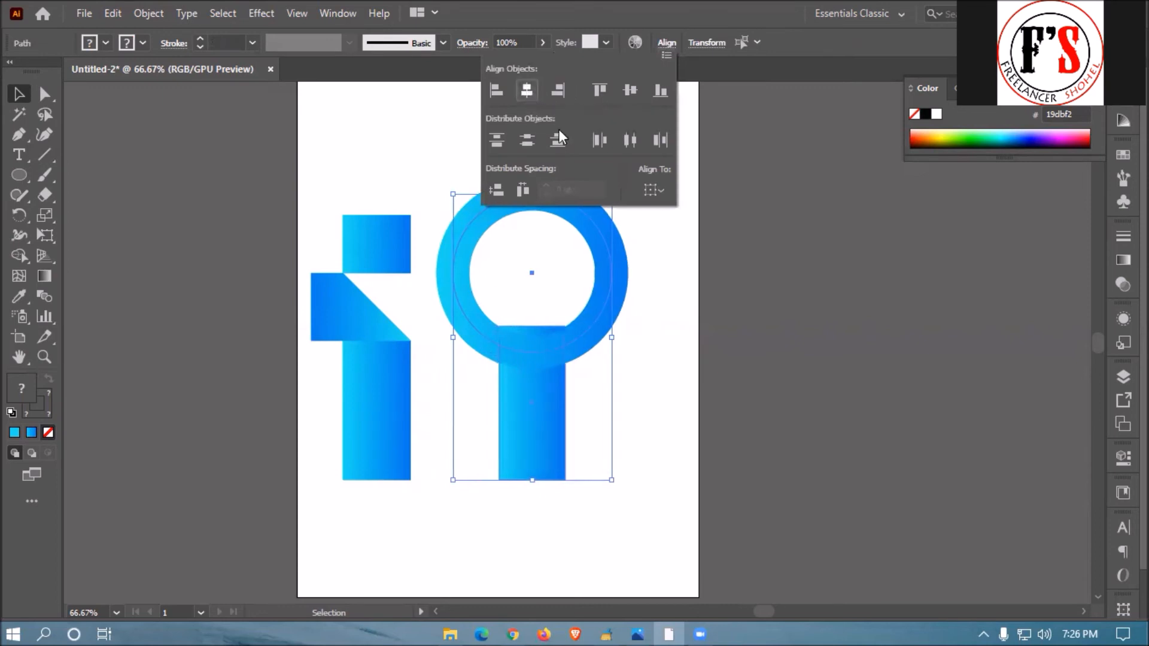
left_click(685, 260)
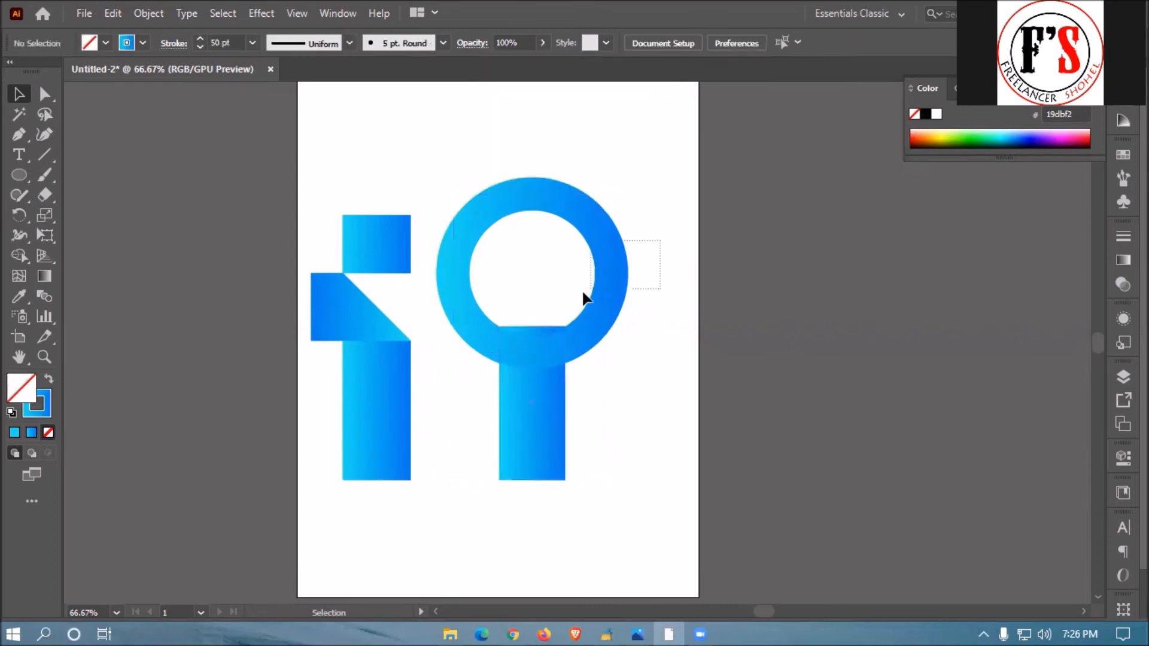
Nudge the ring upward so the rectangle's top edge sits within its band
left_click(595, 297)
key("shift+Up")
key("shift+Up")
key("shift+Up")
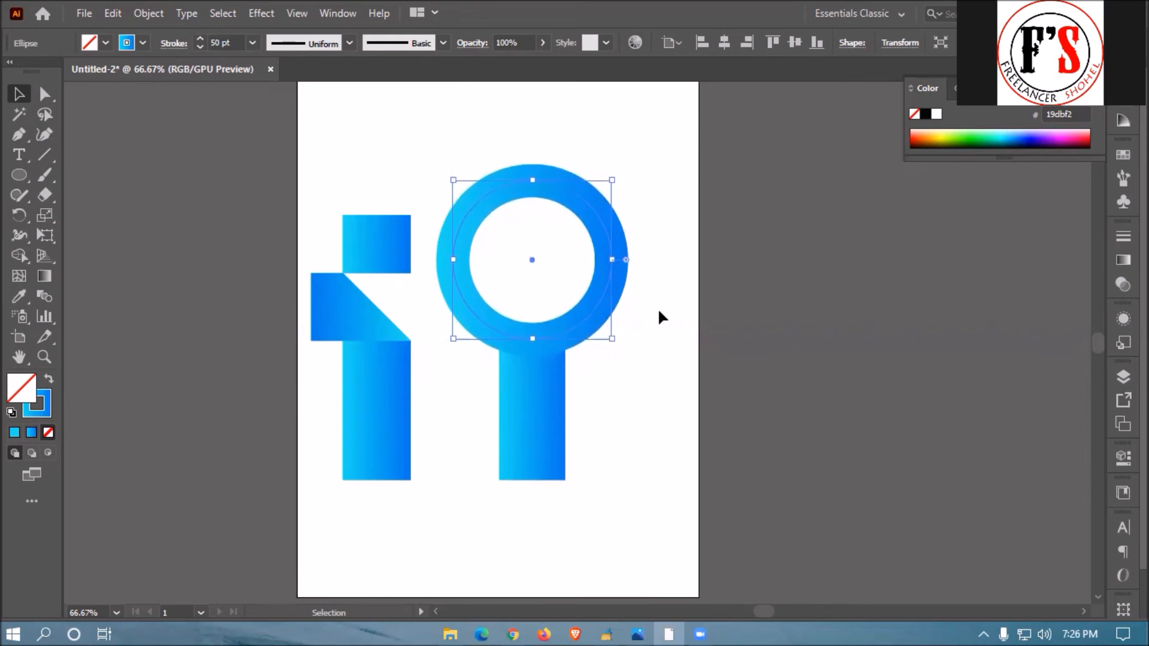
Delete the ring's top anchor point to leave a half ring as the arms of a Y
left_click_drag(660, 243, 530, 303)
left_click(45, 94)
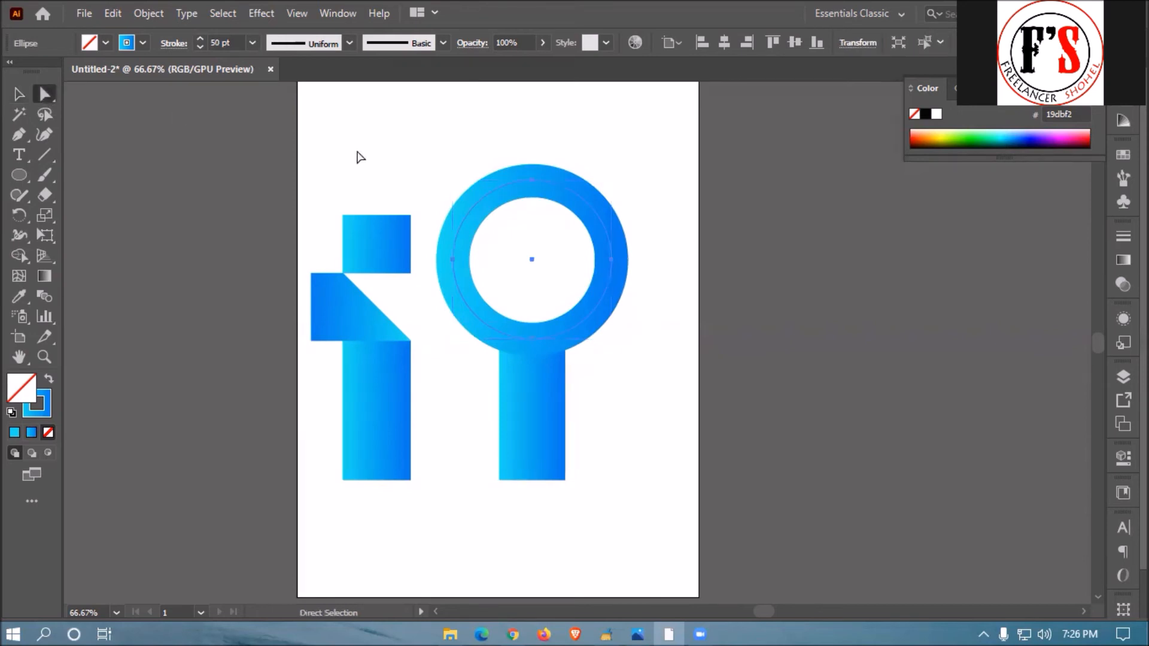
left_click(536, 186)
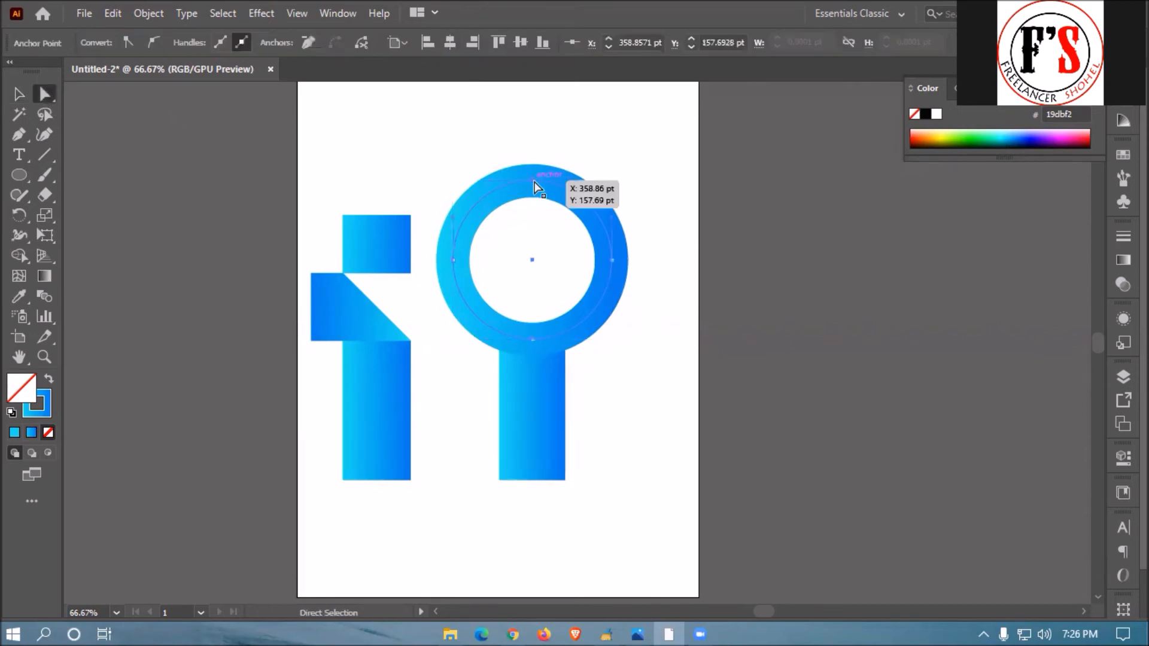
key("Delete")
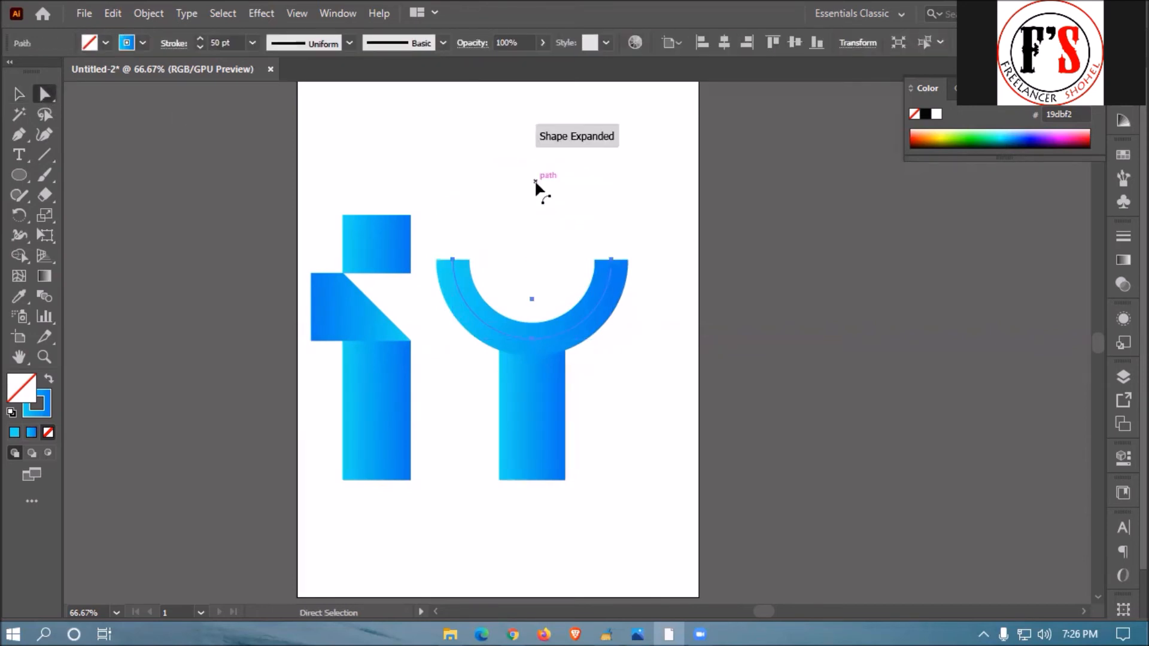
left_click(31, 95)
left_click(651, 208)
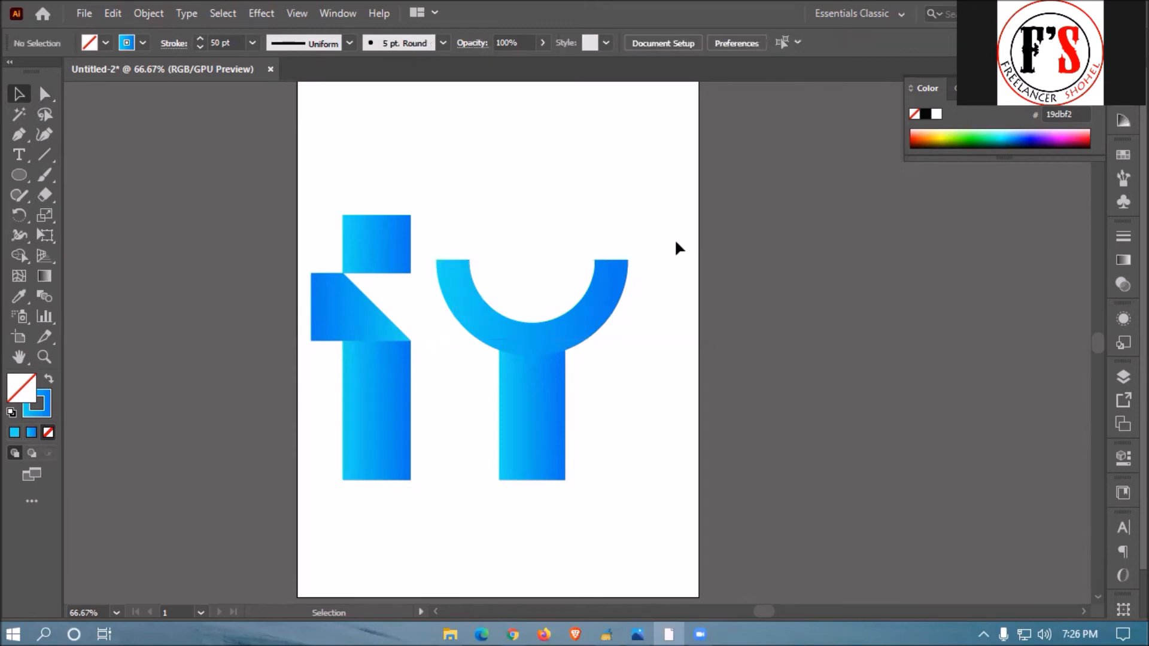
Scale the i logo group down to roughly half size and move it up beside the Y
left_click(375, 239)
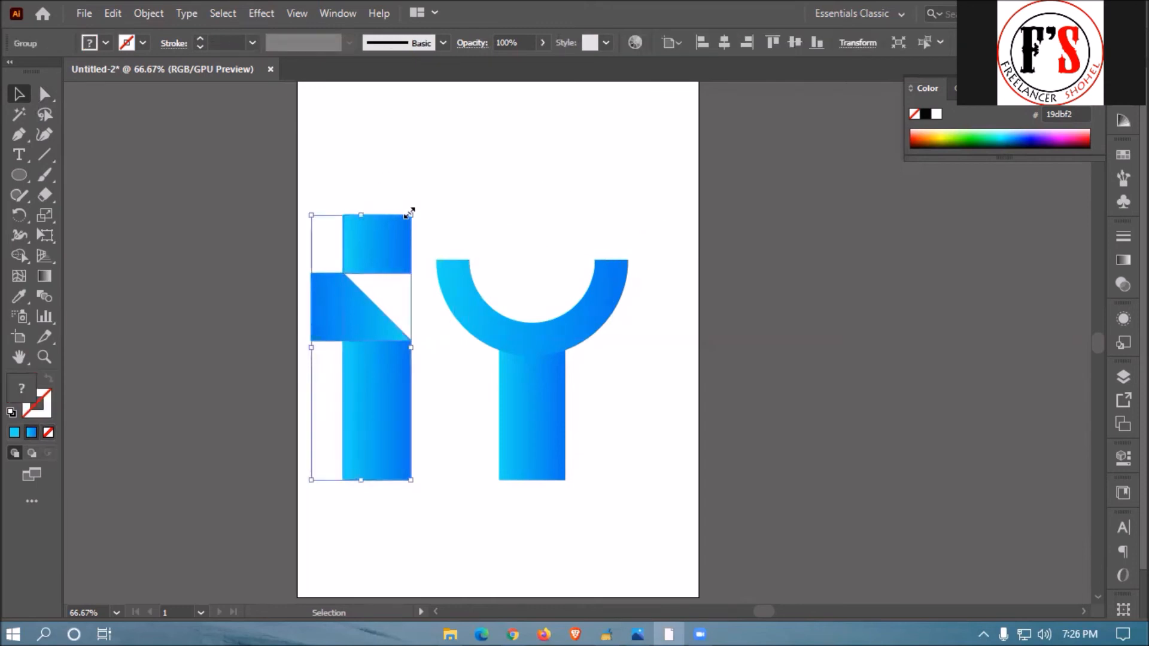
left_click_drag(407, 214, 366, 334)
left_click_drag(345, 404, 340, 339)
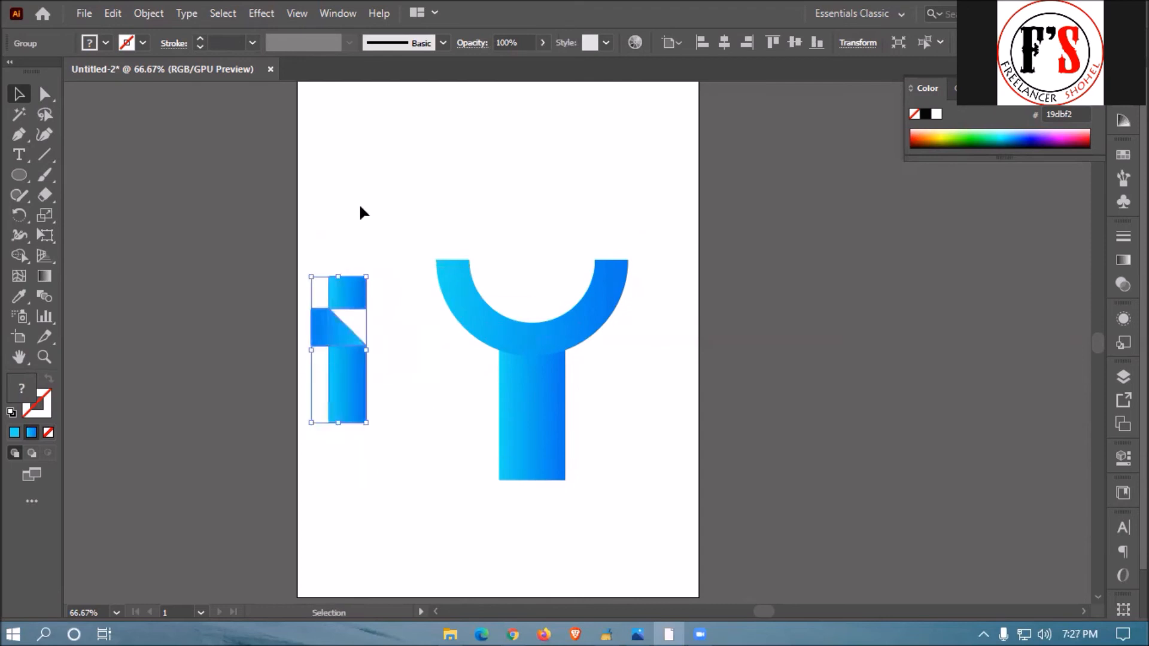
left_click(360, 203)
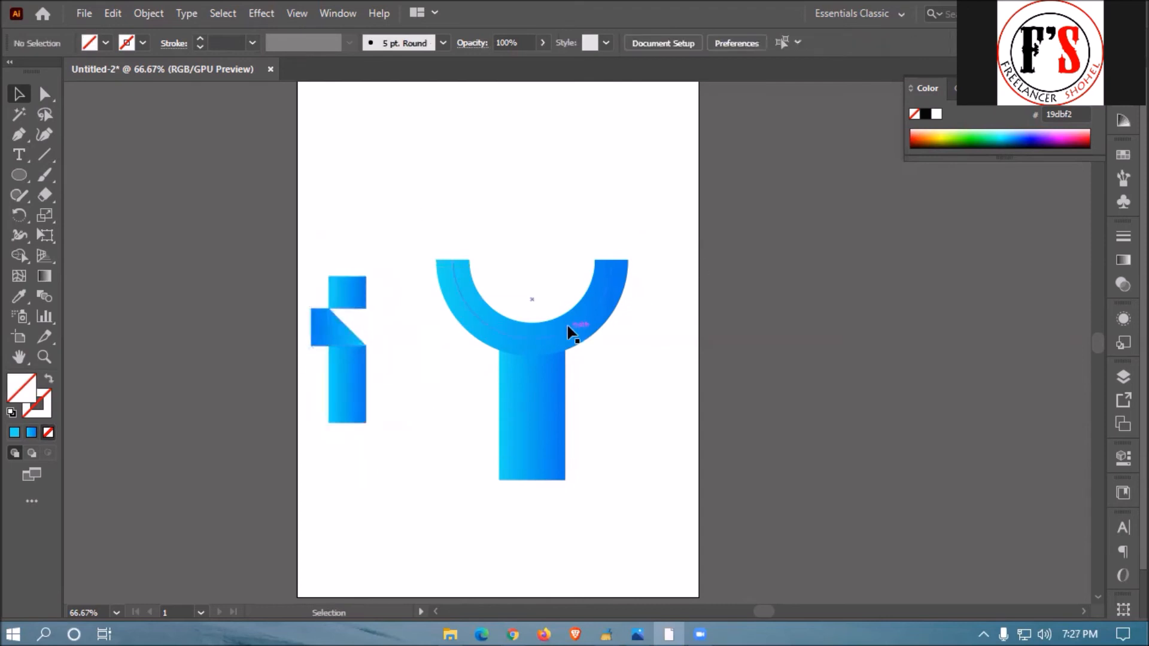
Expand the half ring's gradient stroke into a filled shape
left_click(613, 280)
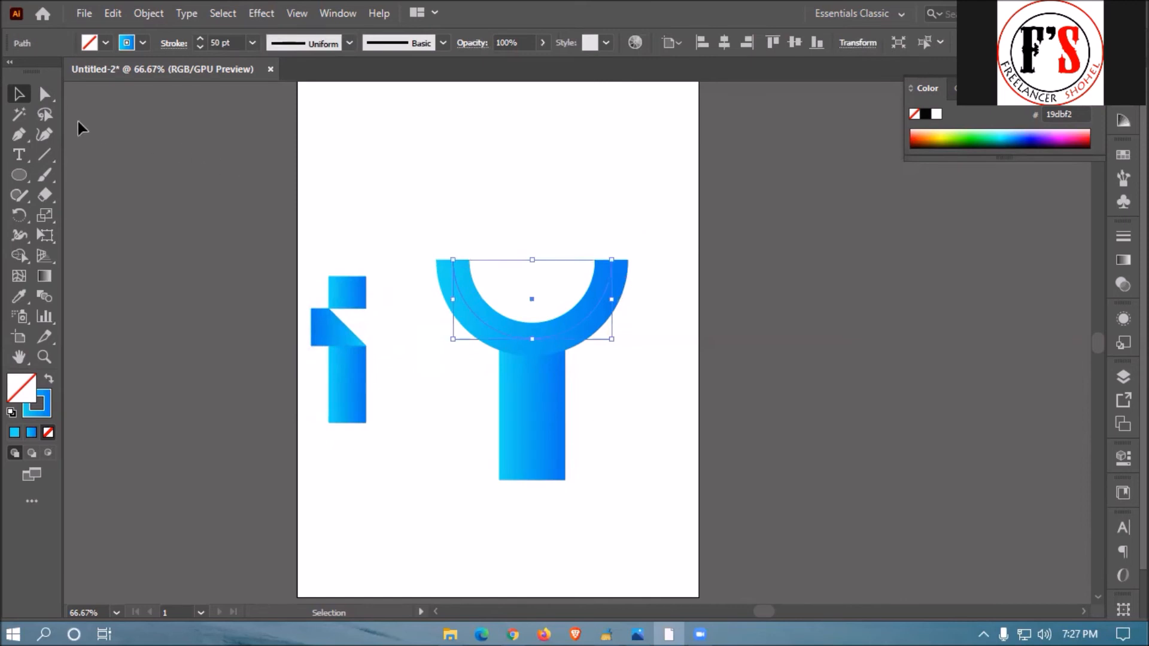
left_click(149, 13)
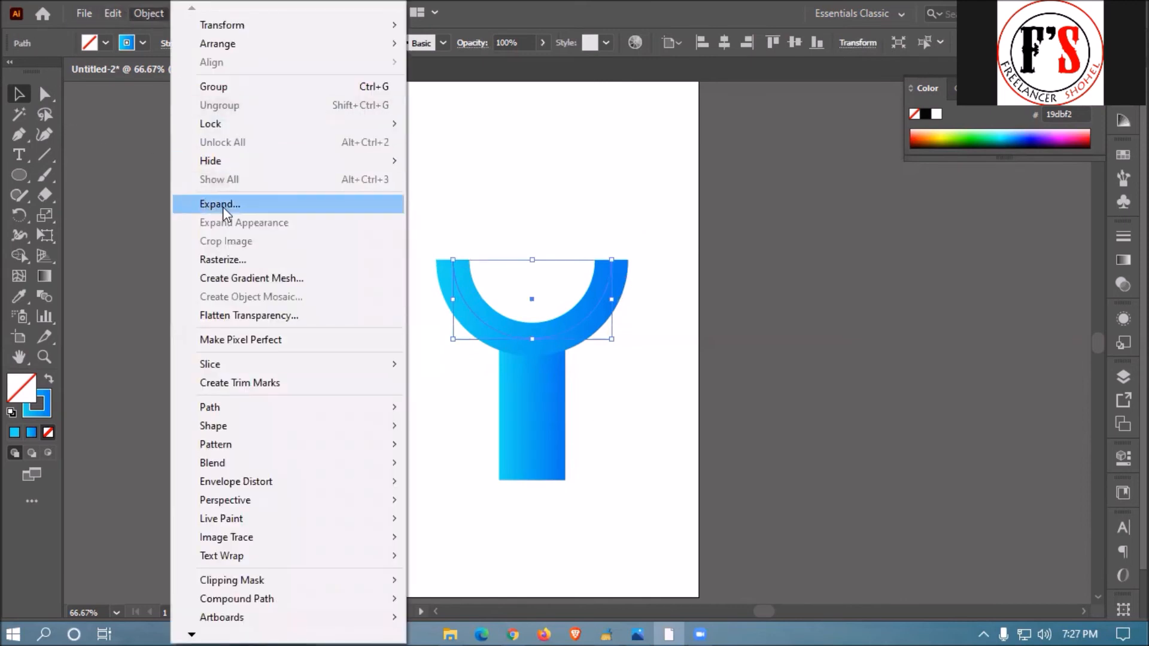
left_click(223, 204)
left_click(528, 437)
left_click(659, 379)
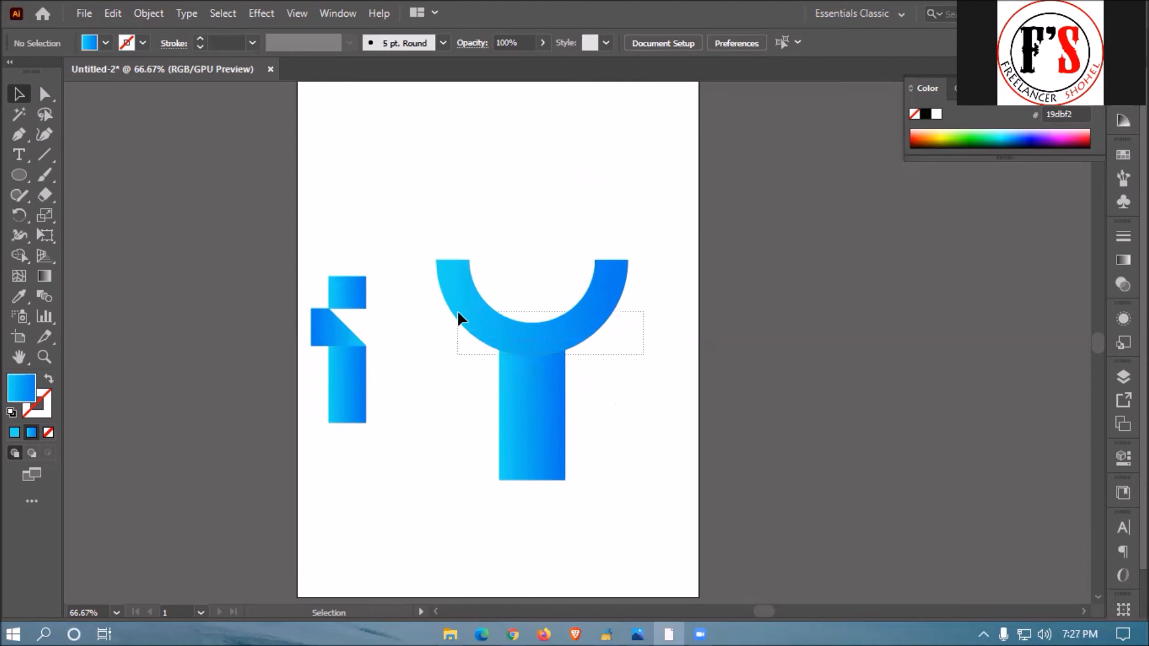
Unite the half ring and the vertical rectangle into a single Y shape with the Pathfinder
left_click(515, 349)
left_click(670, 390)
left_click_drag(662, 405, 475, 333)
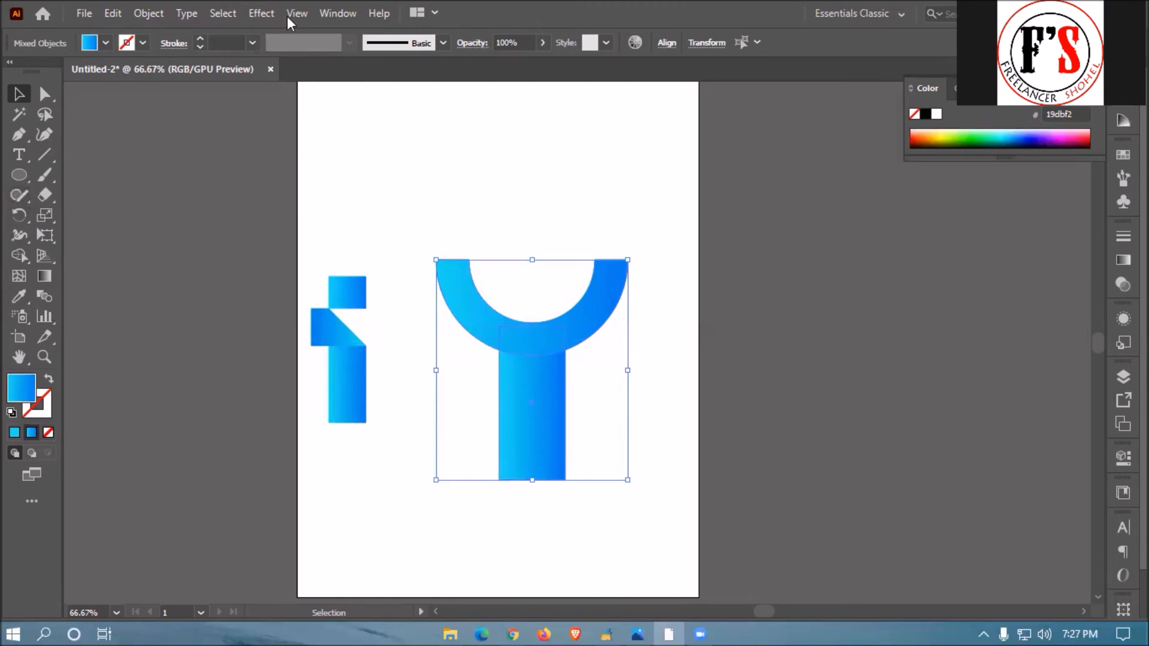
left_click(349, 15)
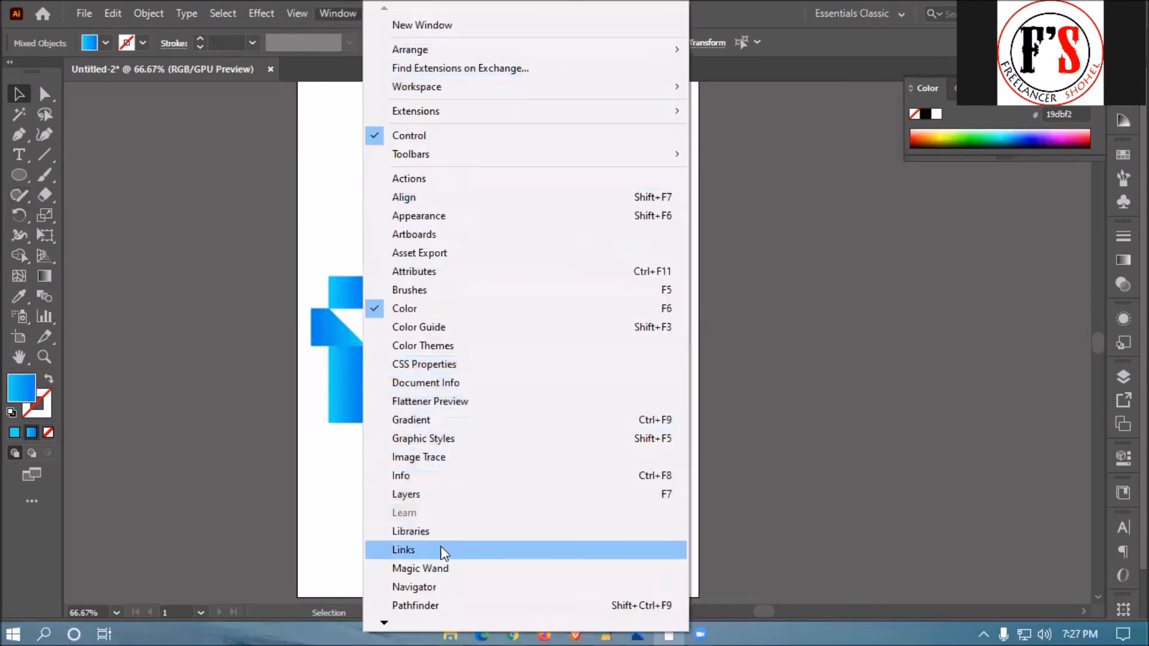
left_click(428, 605)
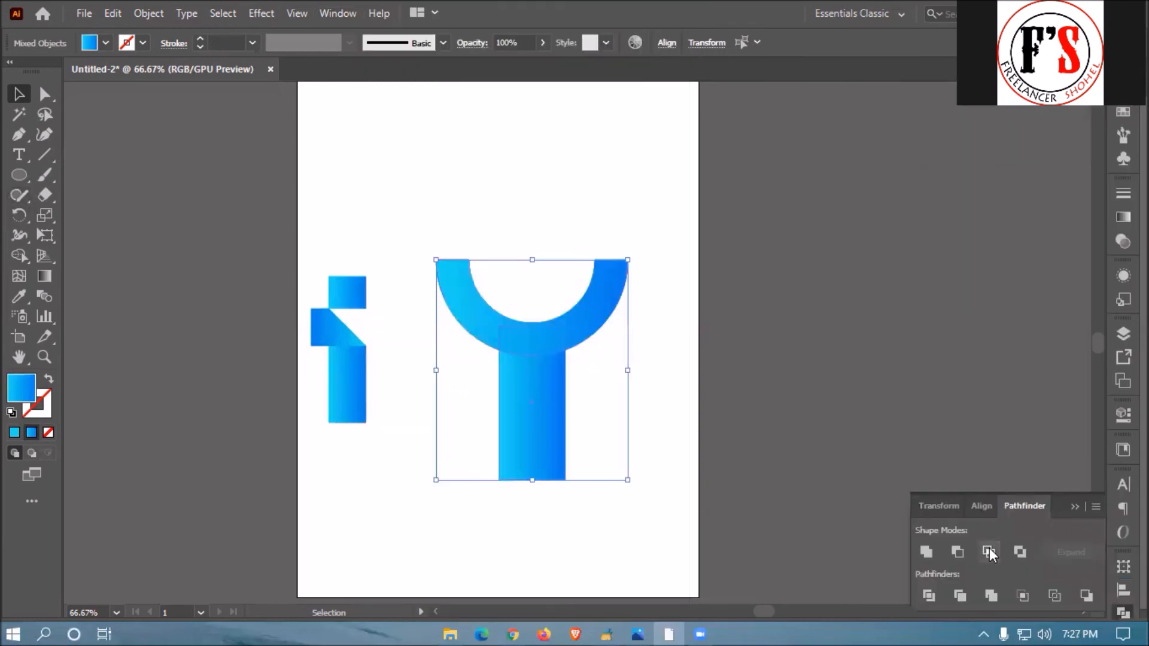
left_click(920, 551)
left_click(775, 351)
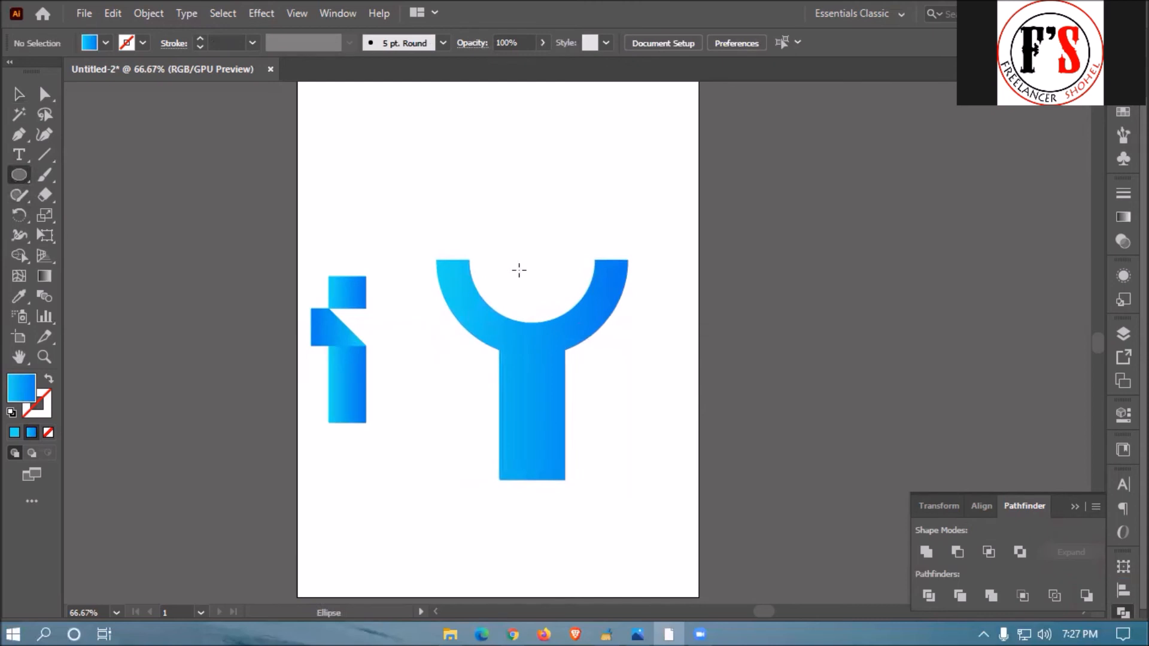
Draw a blue gradient circle between the Y's raised arms as the figure's head
left_click_drag(532, 260, 565, 292)
left_click(18, 93)
mouse_move(533, 223)
left_mouse_down()
mouse_move(529, 192)
mouse_move(528, 205)
left_mouse_up()
Nudge the circle down until it sits within the curved arms, leaving a narrow even gap around it
key("Down")
key("Down")
key("Down")
key("Down")
key("Down")
key("Down")
key("Down")
key("Down")
key("Down")
key("Down")
key("Down")
key("Down")
key("Down")
key("Down")
key("Down")
key("Down")
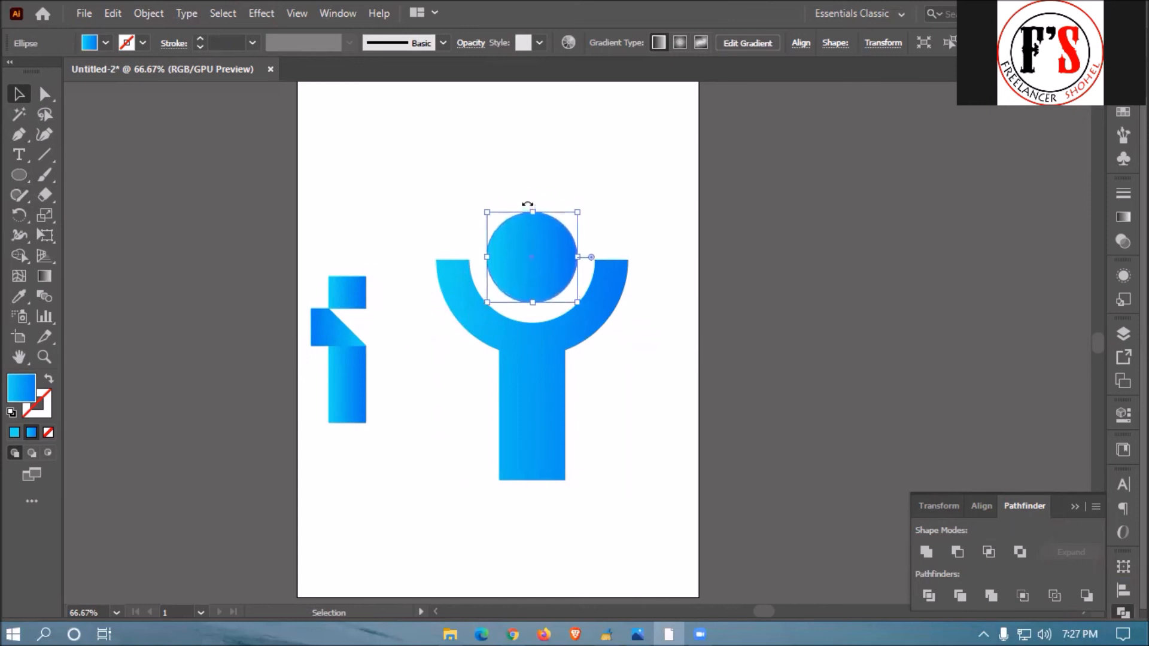
left_click(647, 362)
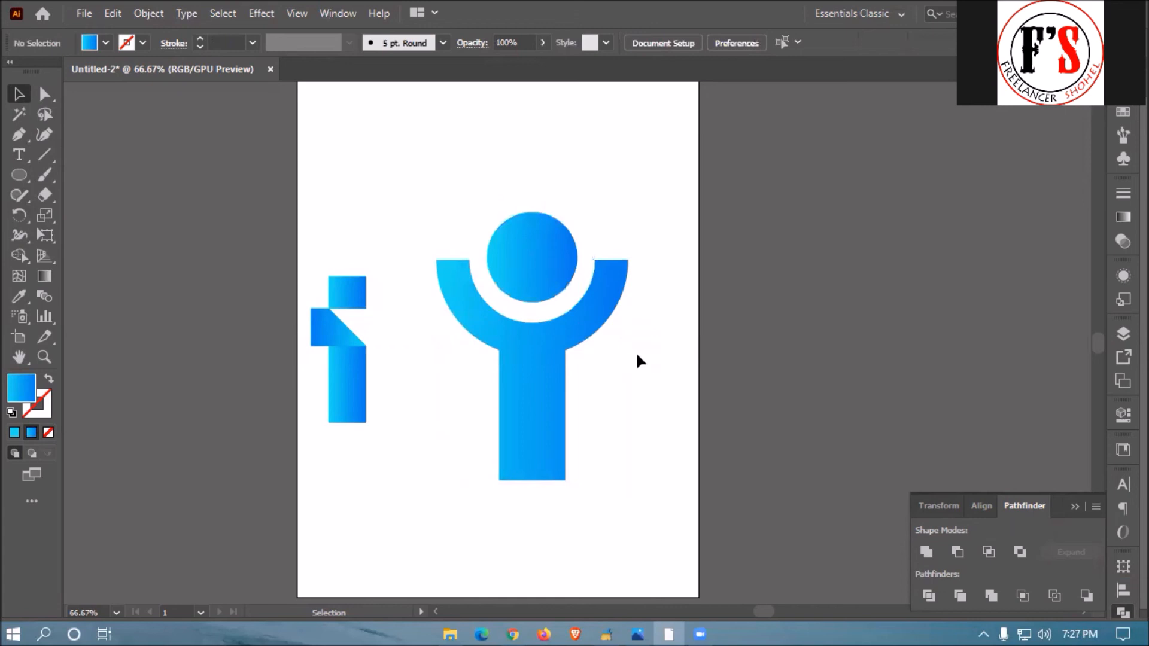
Group the circle with the Y body and scale the figure down beside the i logo to match its height
left_click_drag(662, 362, 452, 210)
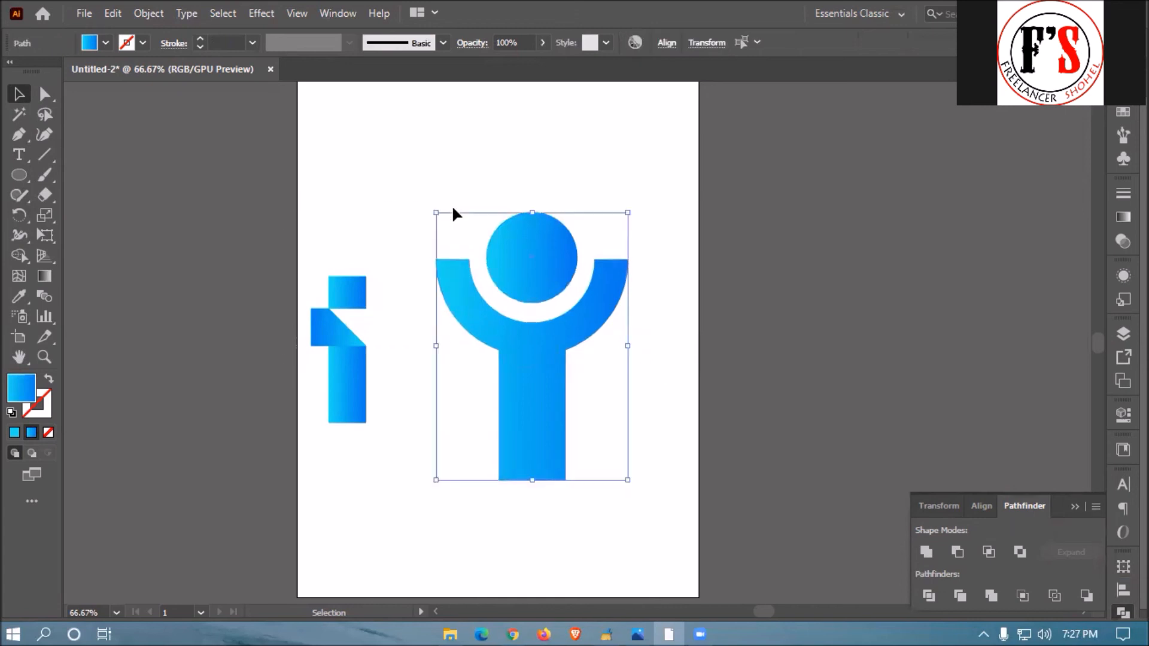
left_click(637, 229)
left_click(557, 249)
left_click_drag(628, 214, 469, 296)
left_click_drag(516, 435, 507, 424)
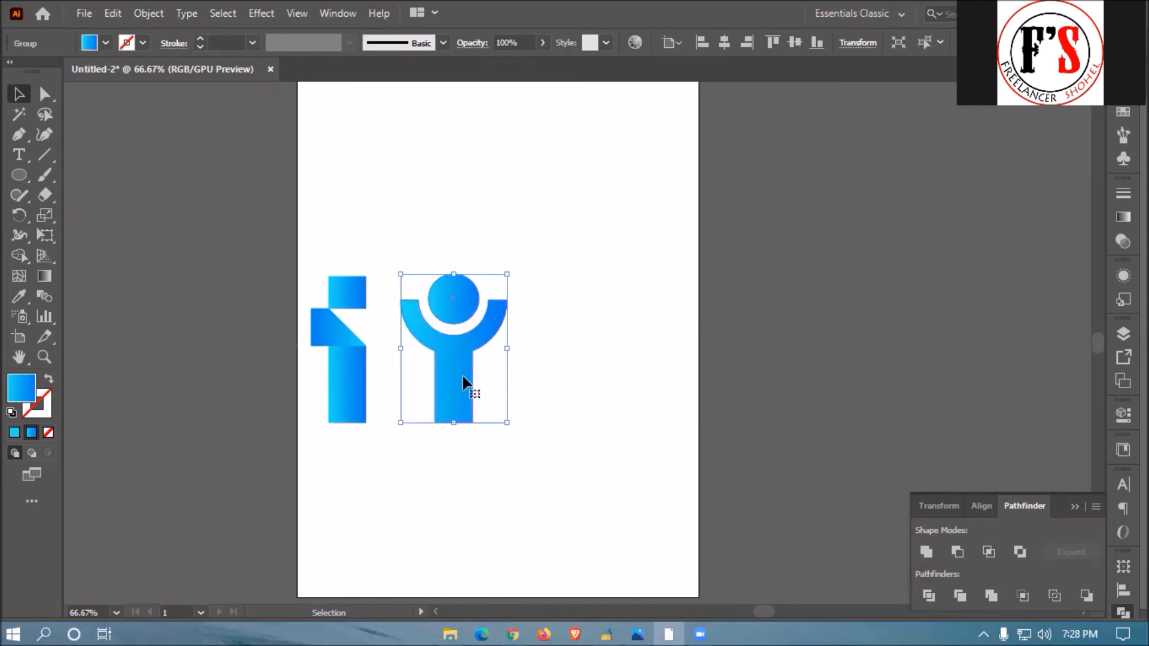
left_click(590, 374)
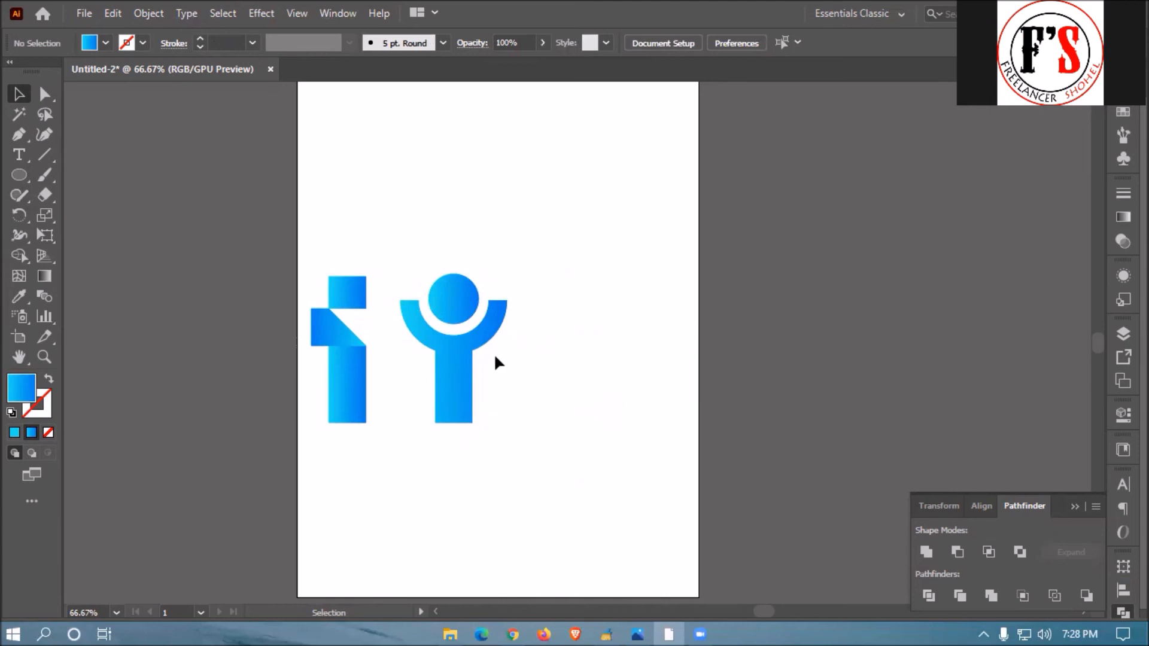
Move the Y figure across to the artboard's right side, level with the i logo
left_click_drag(469, 366, 642, 368)
left_click(778, 367)
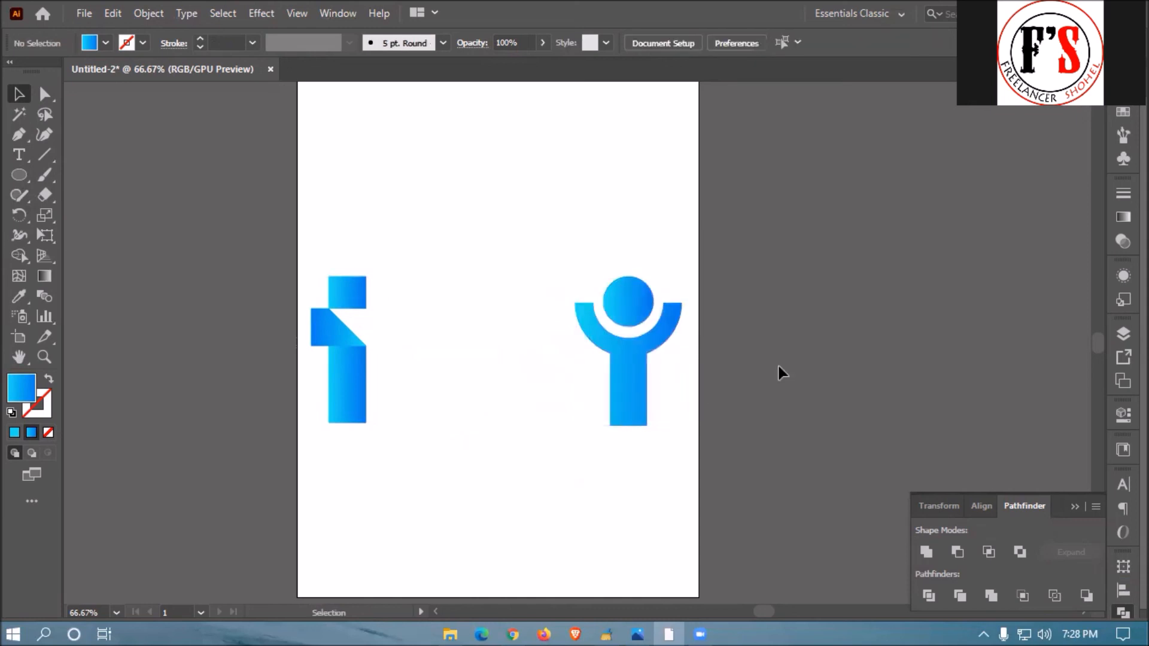